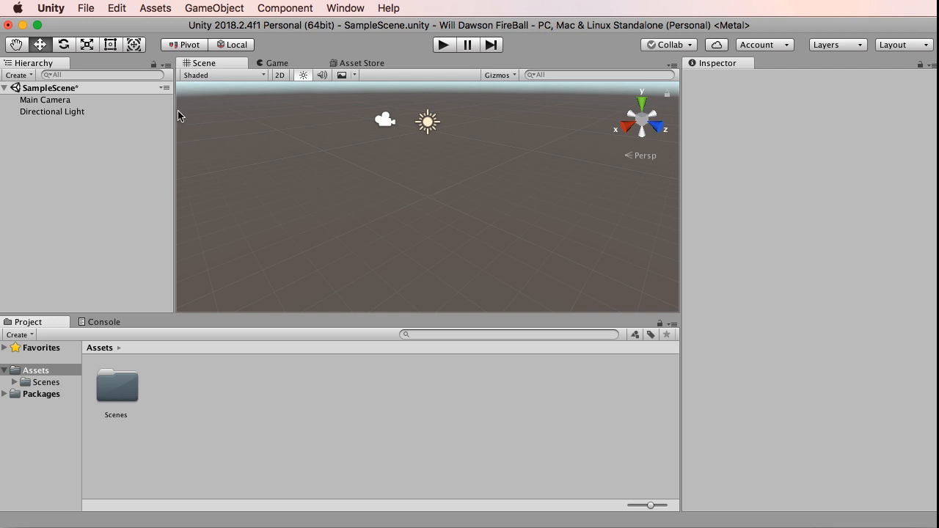
Add a Capsule 3D object to the scene.
left_click(18, 75)
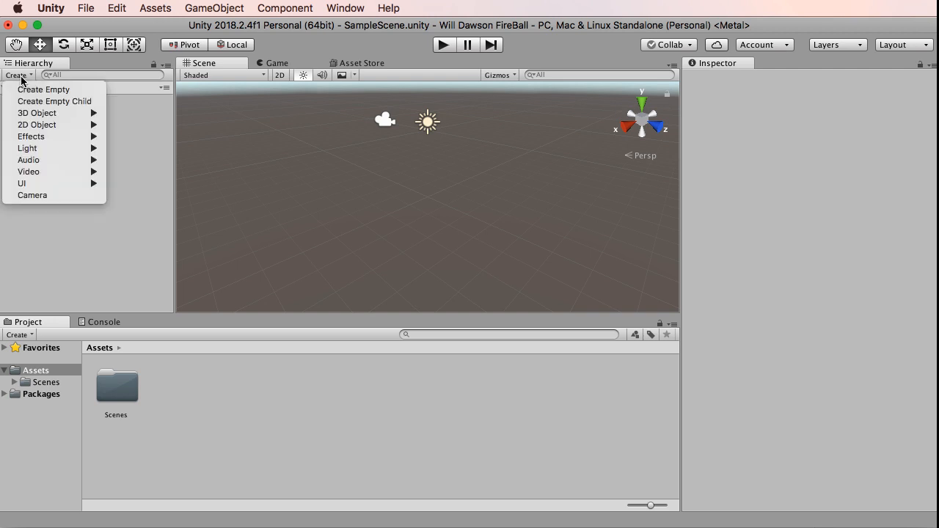
left_click(149, 120)
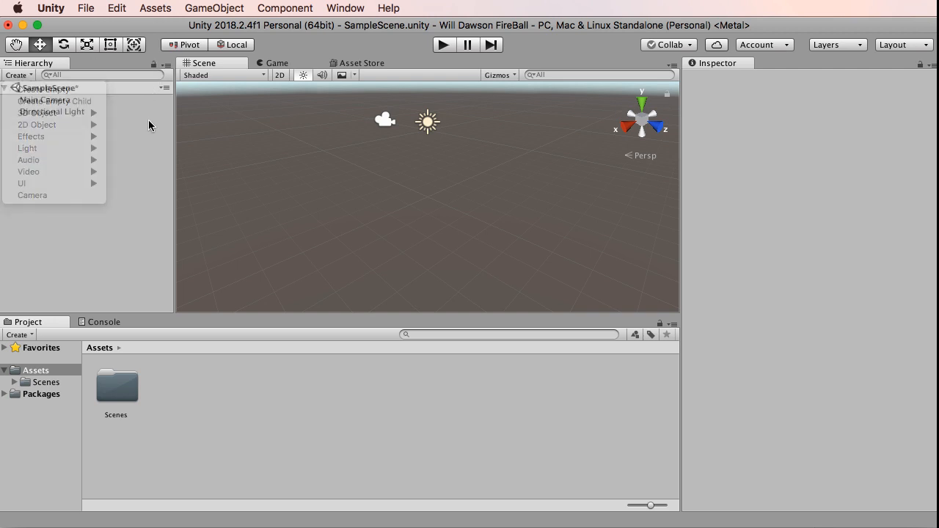
right_click(107, 152)
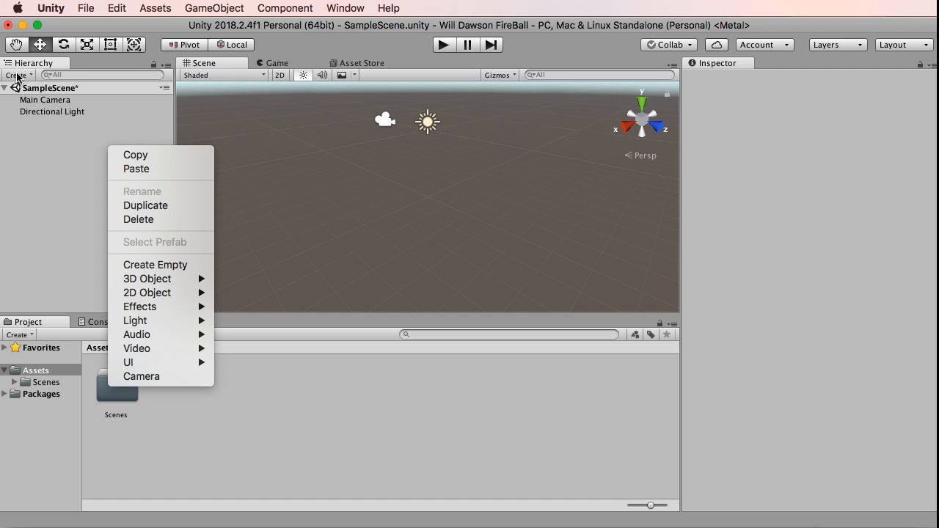
mouse_move(151, 283)
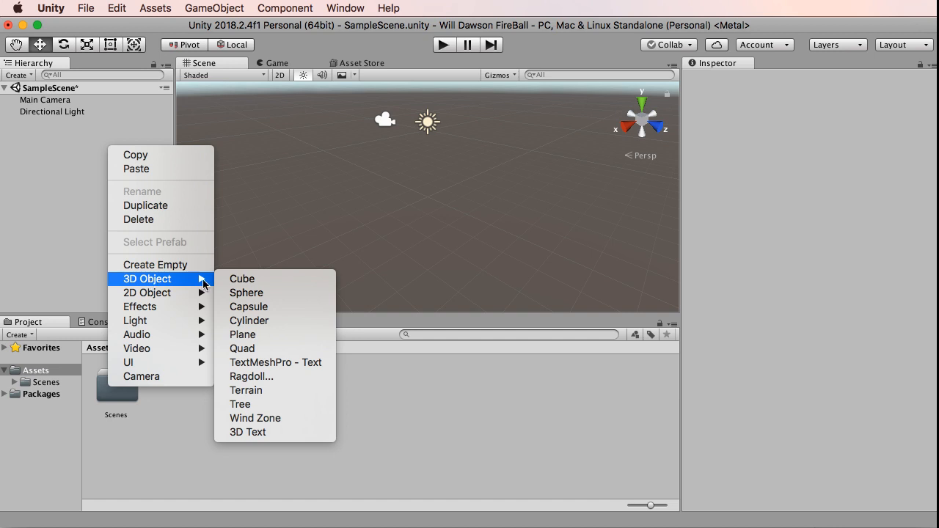
left_click(256, 309)
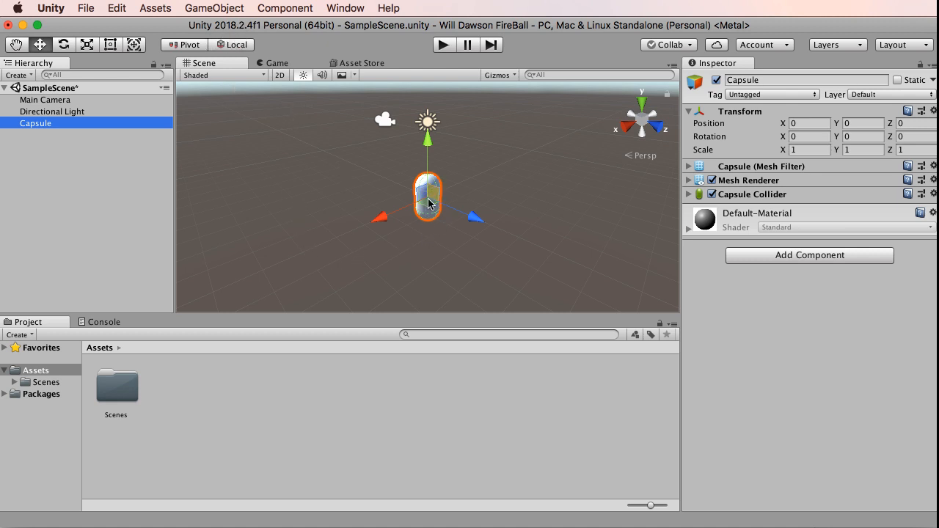
right_click(62, 163)
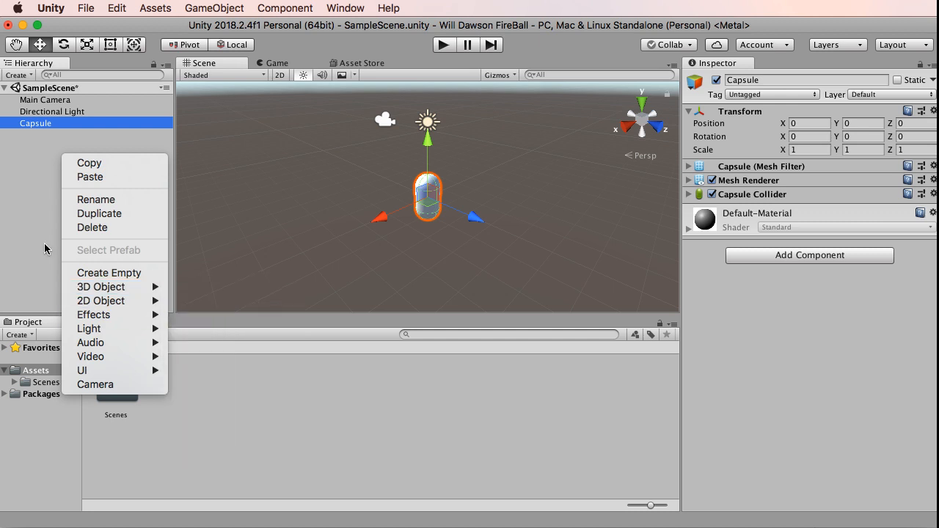
left_click(42, 244)
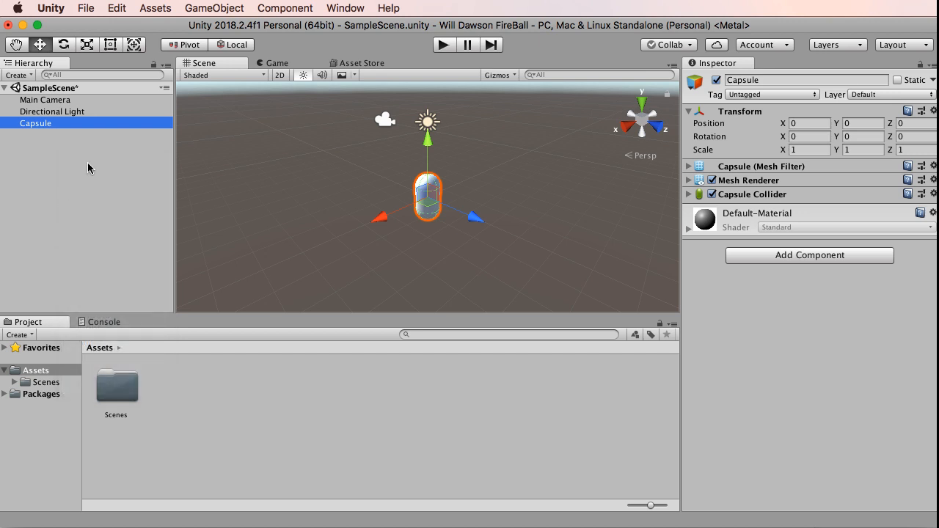
right_click(65, 153)
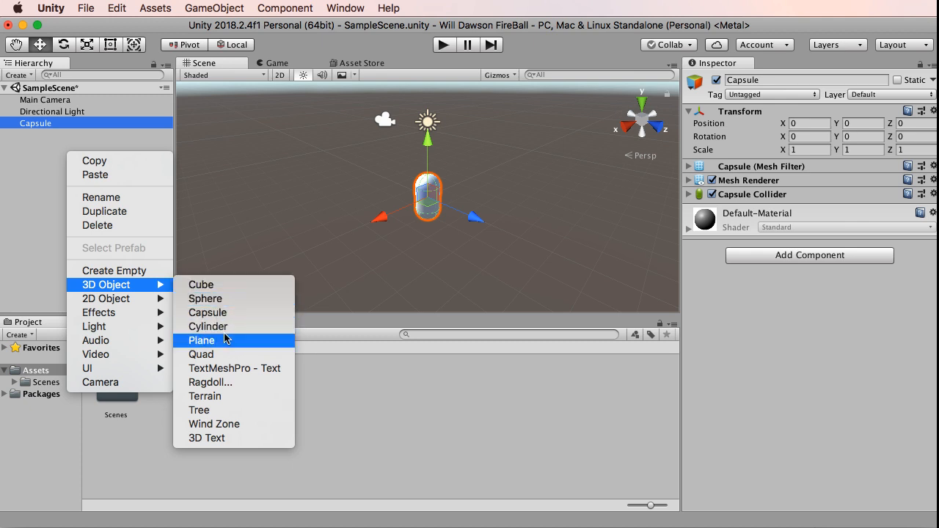
left_click(37, 165)
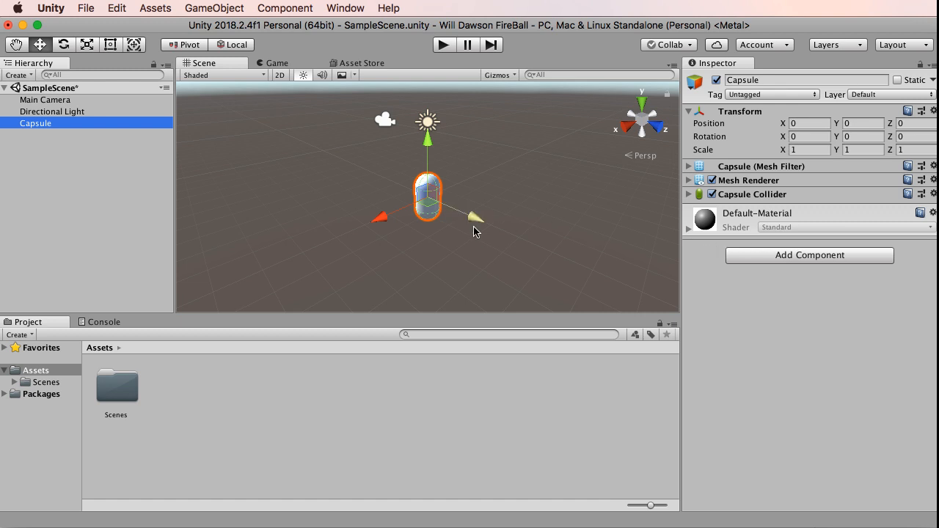
left_click(32, 181)
Expand the capsule's Capsule Collider, Mesh Renderer and Mesh Filter components and review their properties.
left_click(30, 125)
left_click(688, 195)
left_click(689, 180)
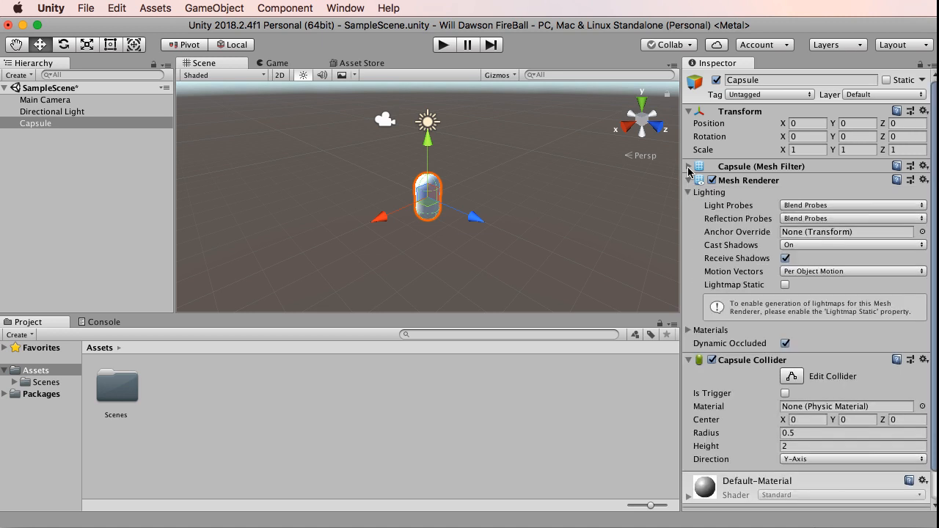
left_click(688, 166)
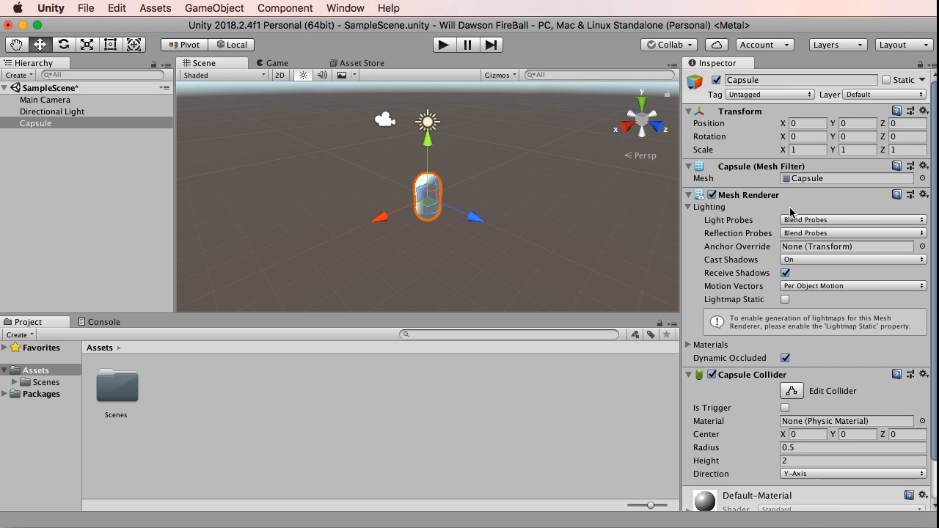
scroll(748, 404, "down", 2)
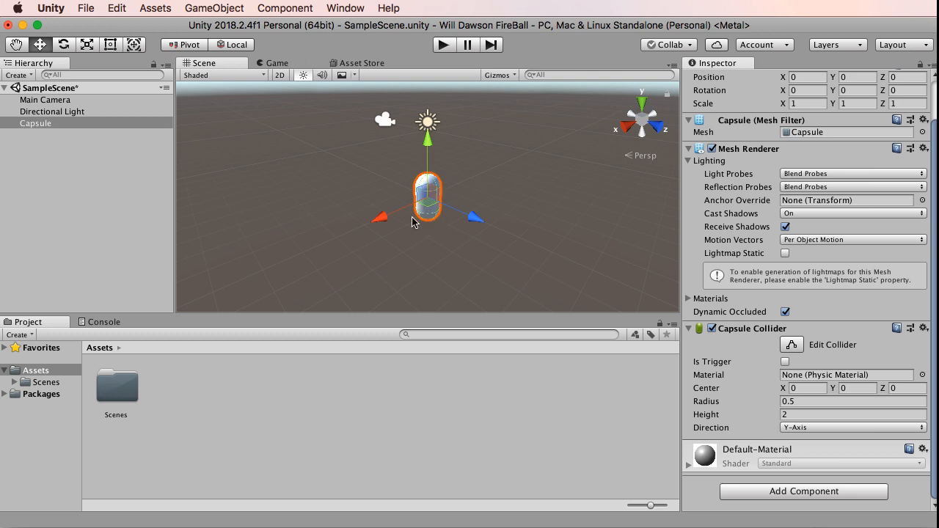
left_click(188, 233)
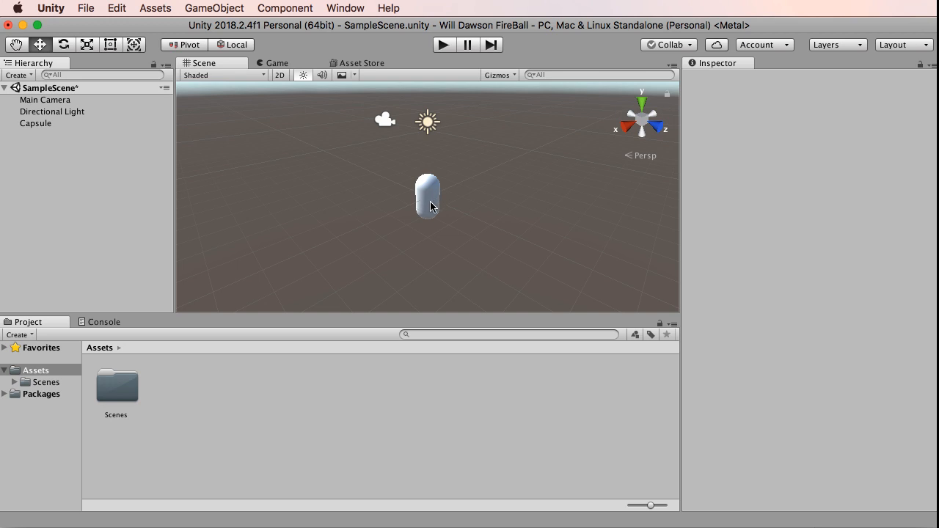
Examine the capsule's X, Y and Z position values in its Transform.
left_click(38, 123)
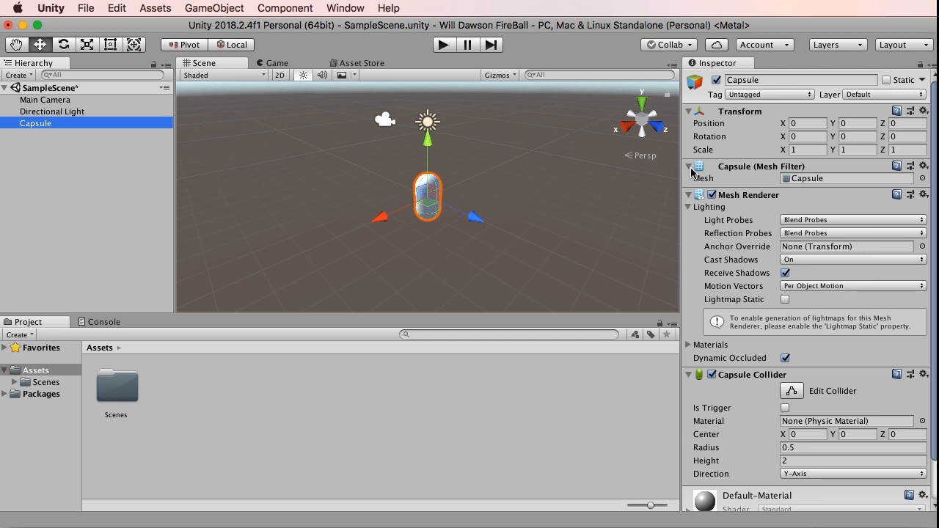
left_click(796, 125)
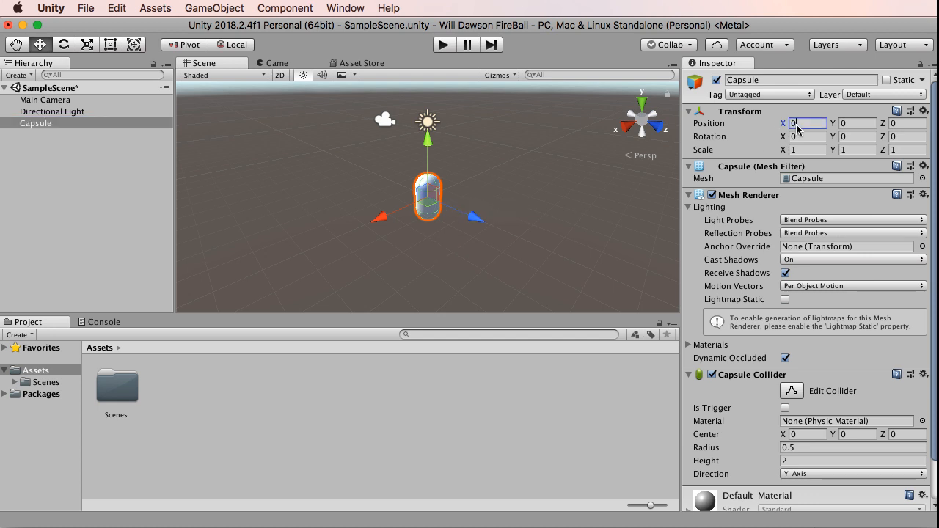
left_click(867, 123)
left_click(907, 122)
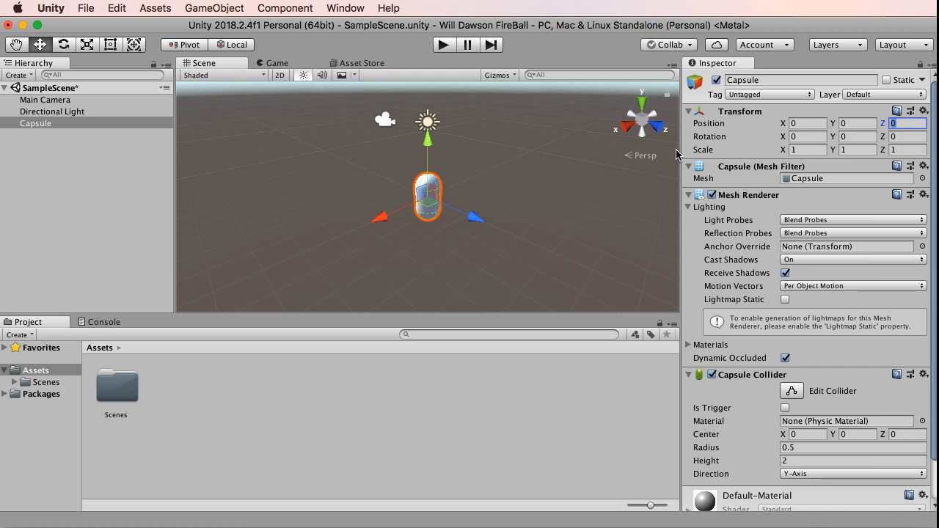
left_click(894, 124)
left_click(805, 123)
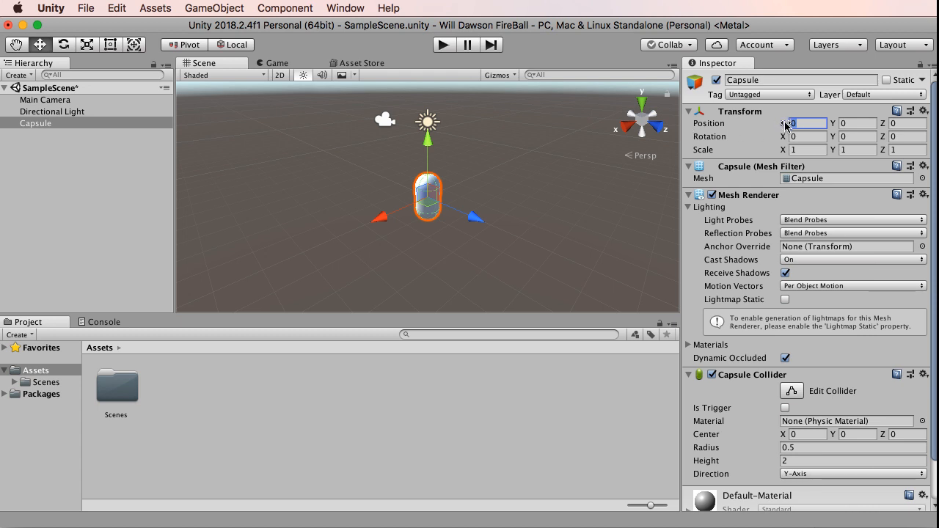
Shift the capsule along the X axis to -1.51 and reset its X position to 0.
left_click_drag(784, 124, 743, 146)
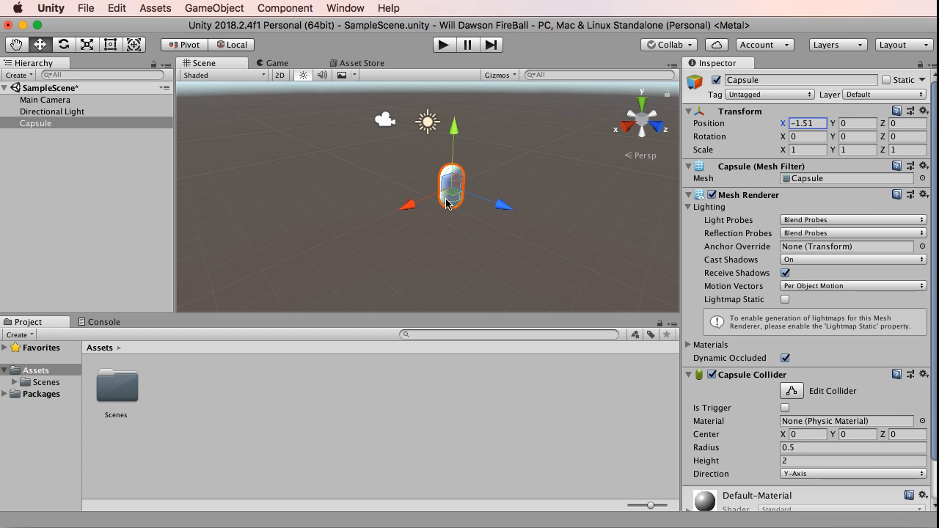
left_click(820, 123)
type("0")
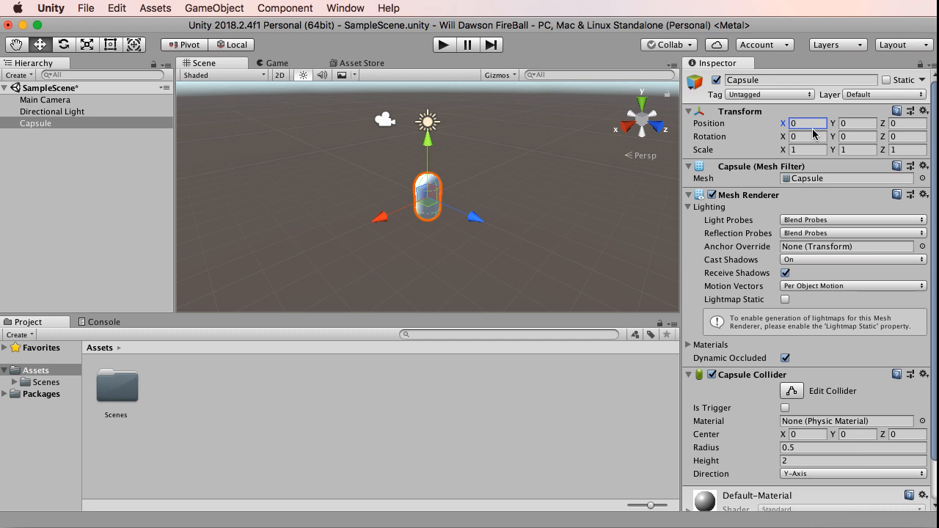
left_click(552, 202)
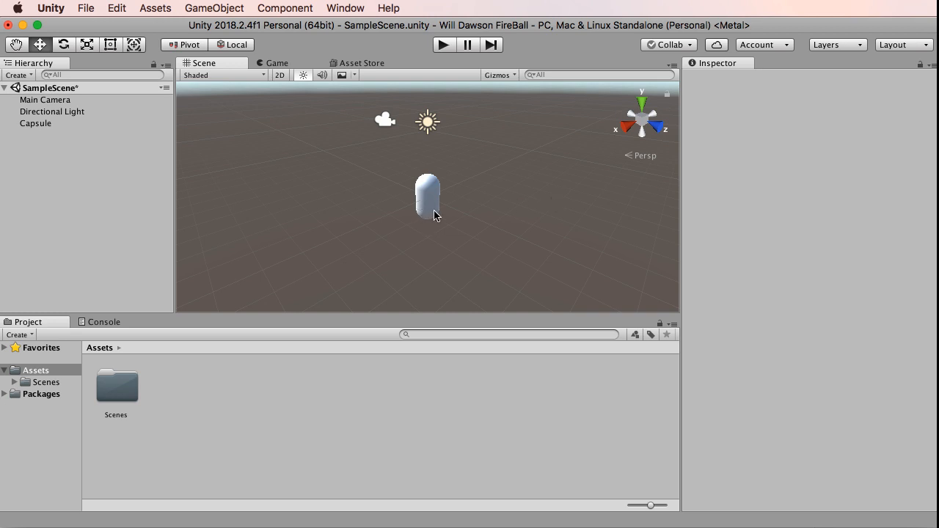
Delete the capsule from the scene.
right_click(35, 122)
left_click(26, 157)
left_click(32, 120)
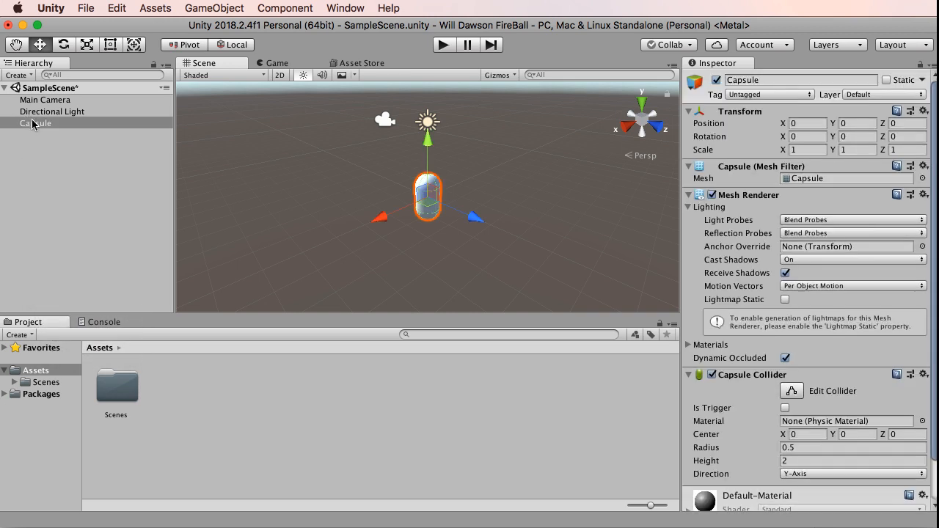
right_click(32, 122)
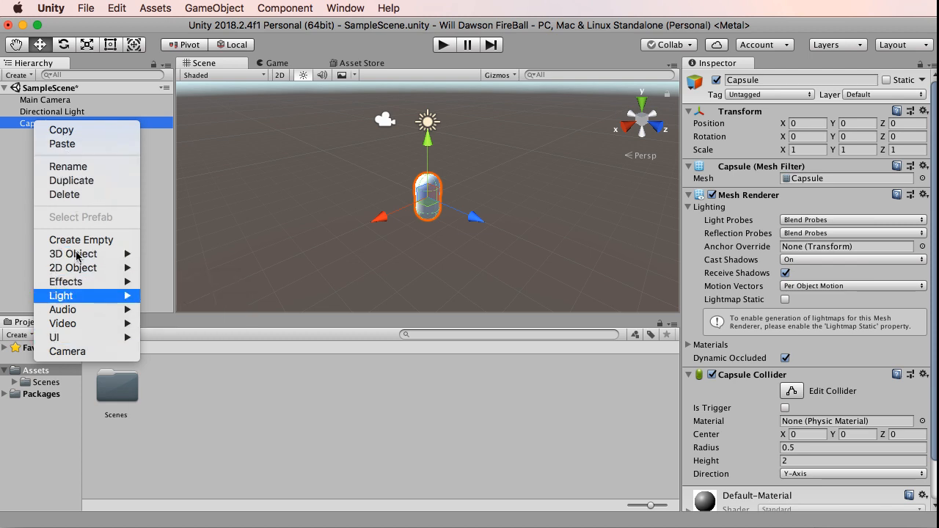
left_click(69, 196)
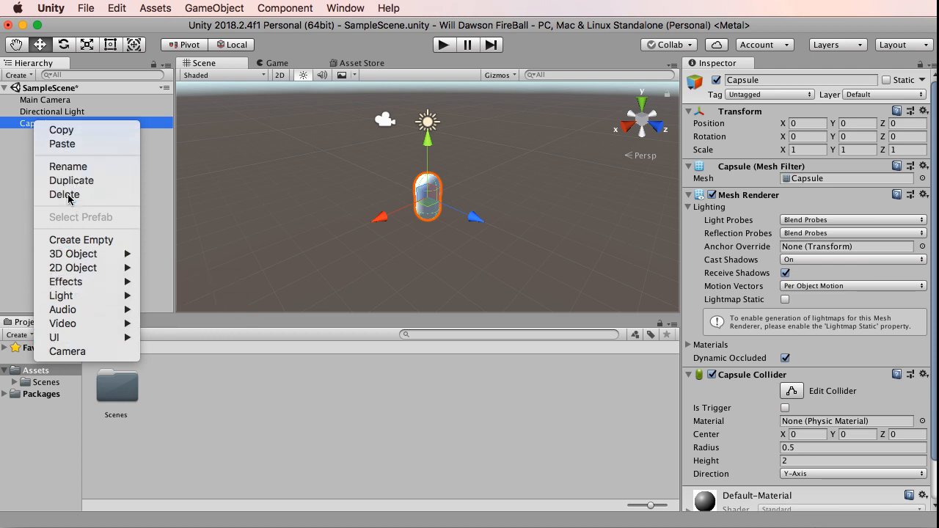
Select the Main Camera, check what it shows in the Game view, and return to the Scene view.
left_click(50, 101)
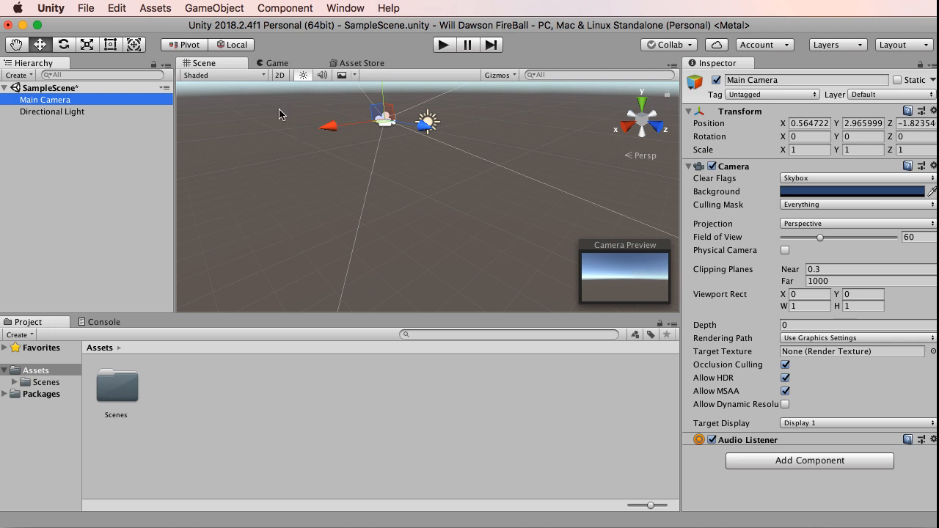
left_click(277, 63)
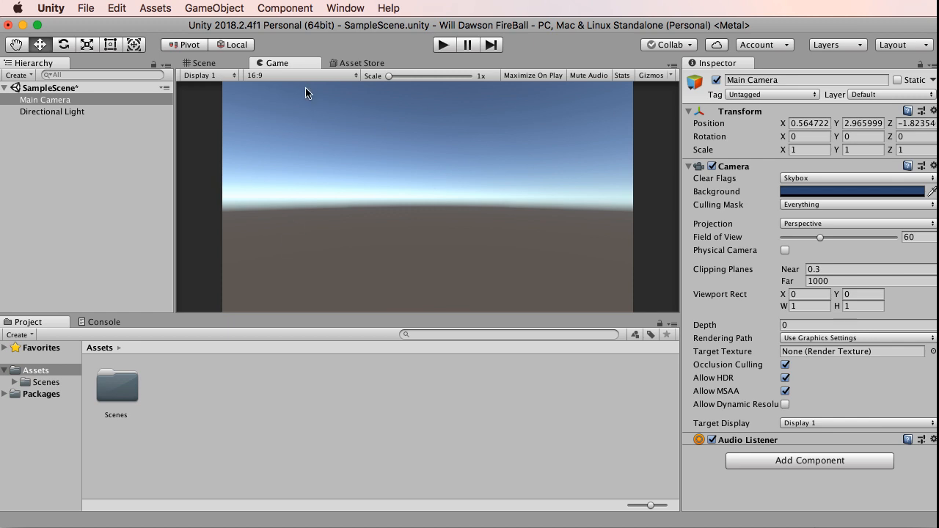
left_click(207, 64)
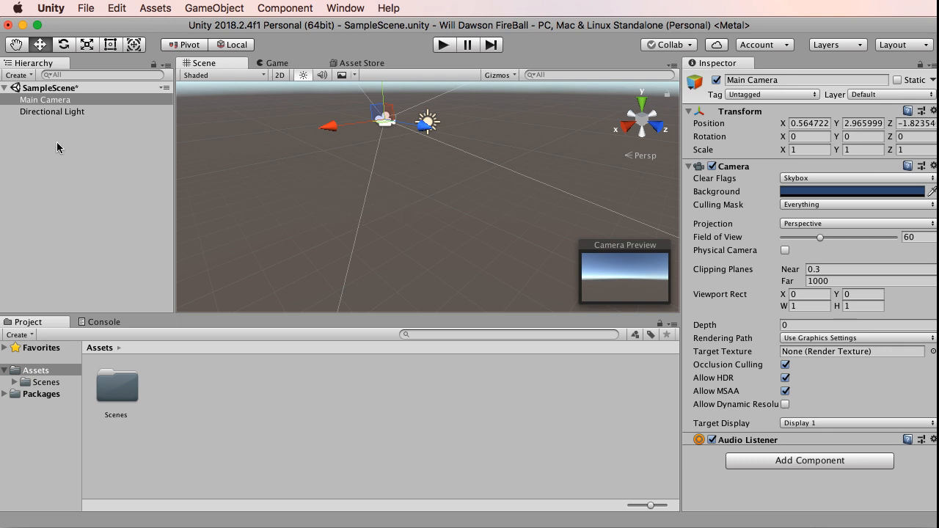
Add a Capsule 3D object as a child of the Main Camera.
left_click(45, 103)
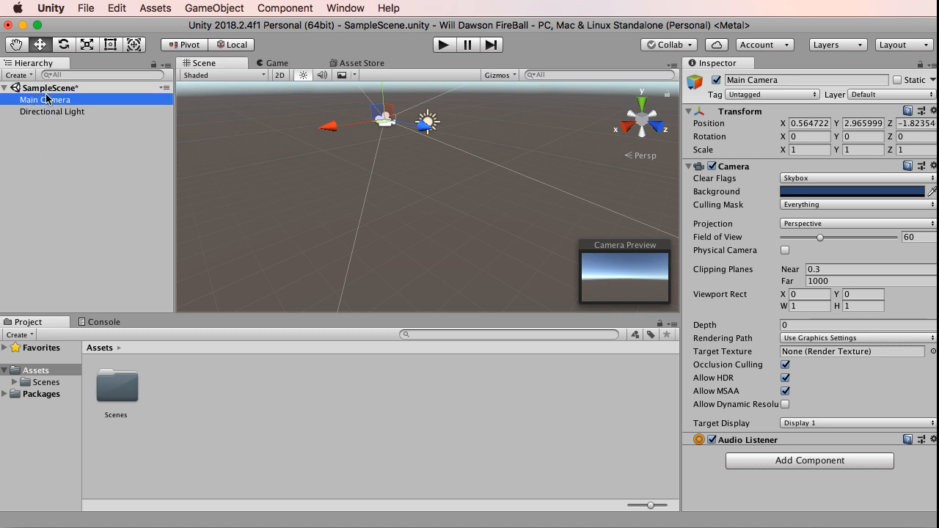
right_click(45, 102)
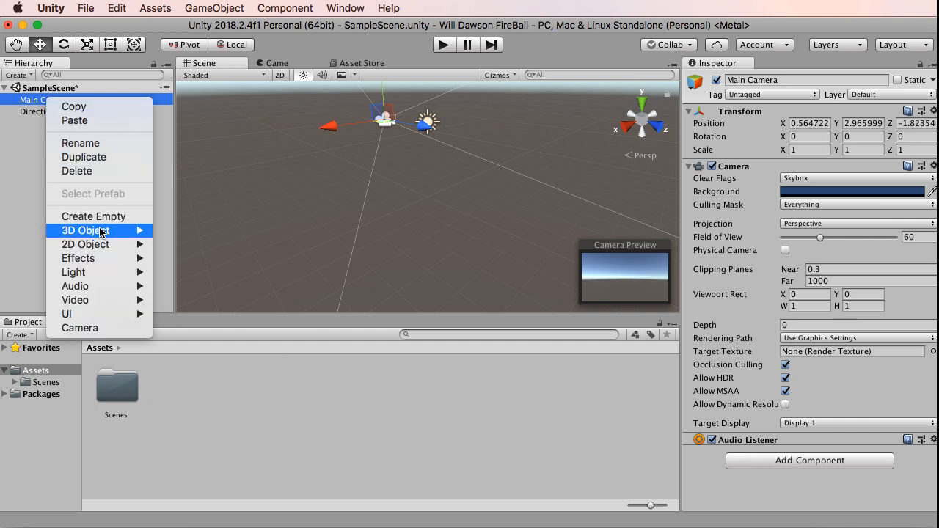
mouse_move(101, 233)
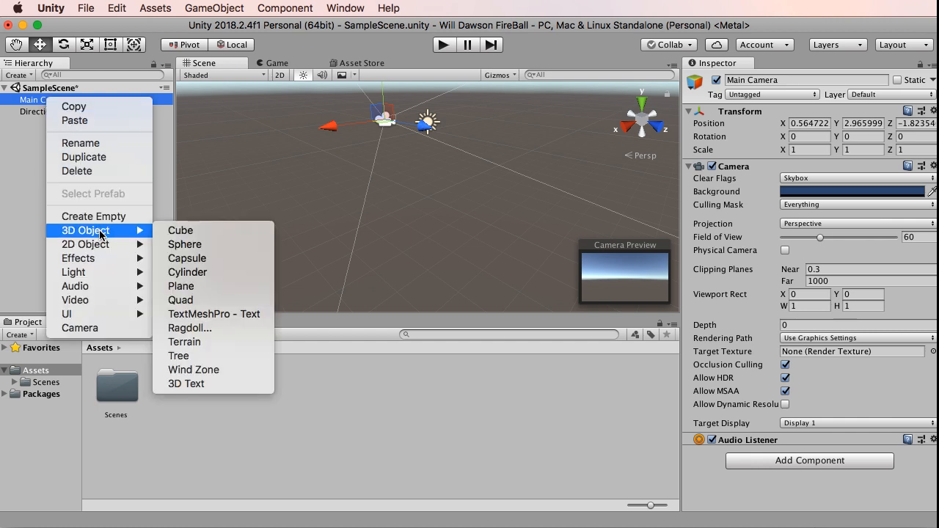
left_click(204, 260)
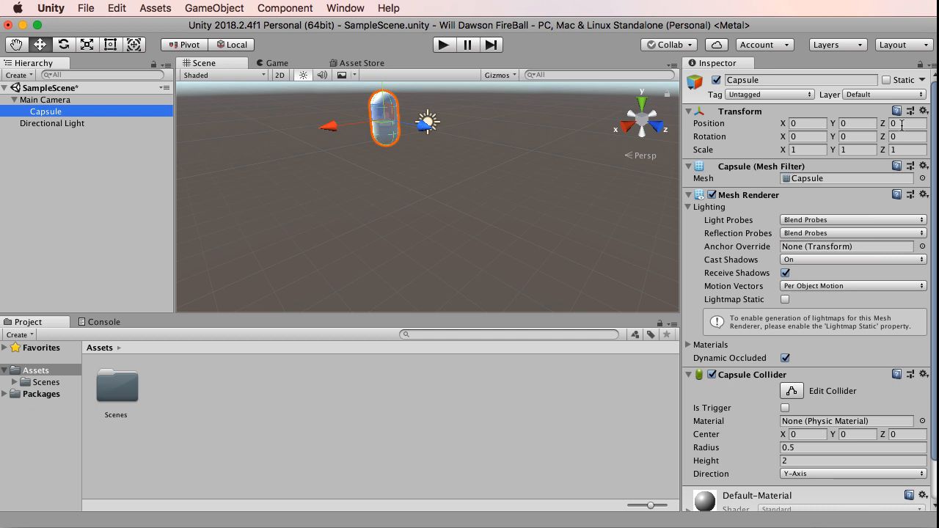
Collapse and expand the Main Camera in the hierarchy to examine its parent-child relationship with the capsule.
left_click(14, 100)
left_click(14, 99)
left_click(14, 100)
left_click(13, 100)
left_click(57, 101)
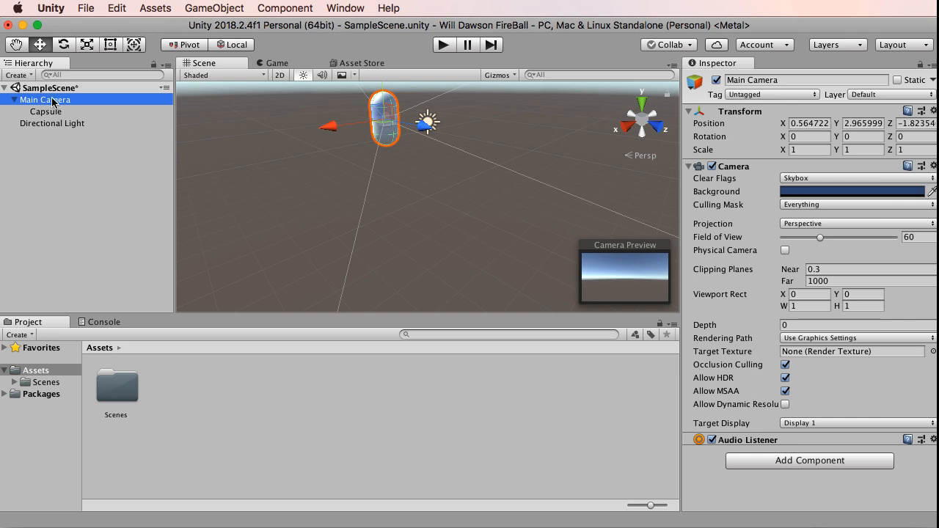
left_click(51, 113)
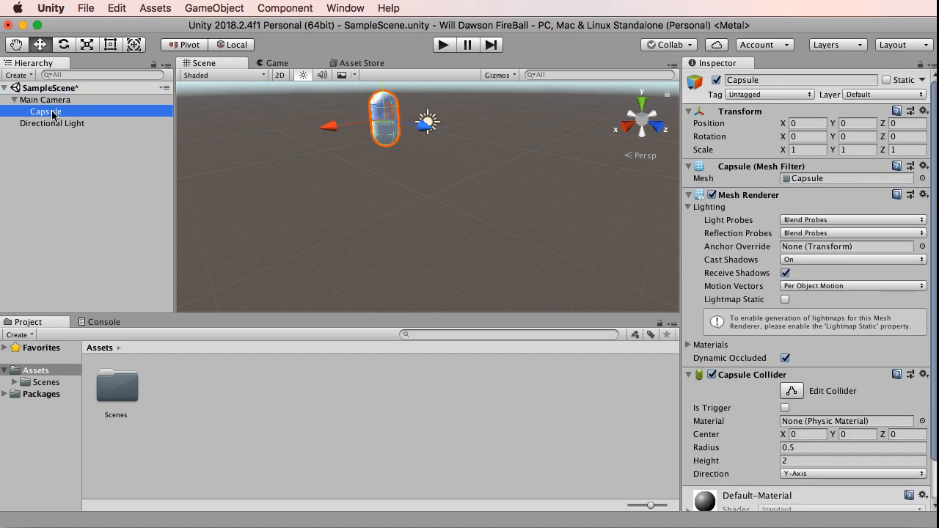
left_click(55, 102)
Compare the capsule's X, Y and Z position values with those of its parent, the Main Camera.
left_click(56, 112)
left_click(800, 126)
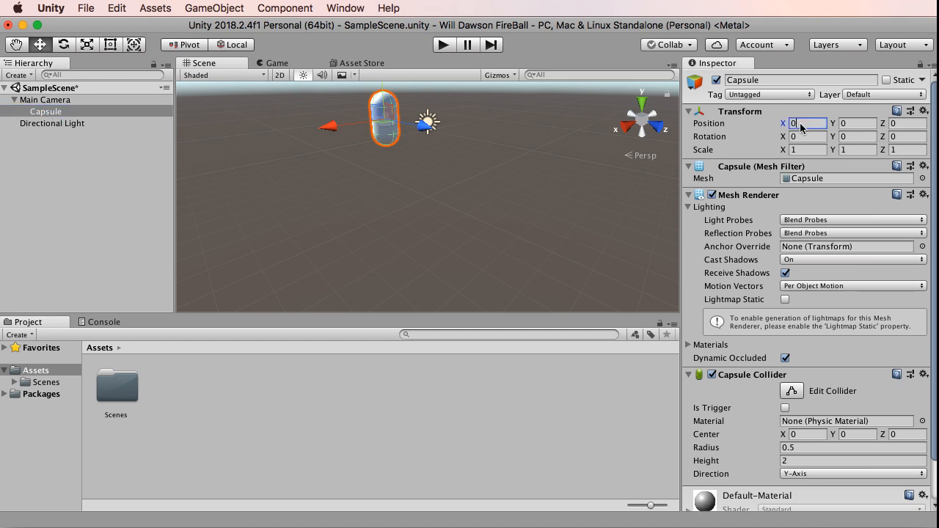
left_click(855, 123)
left_click(904, 124)
left_click(48, 102)
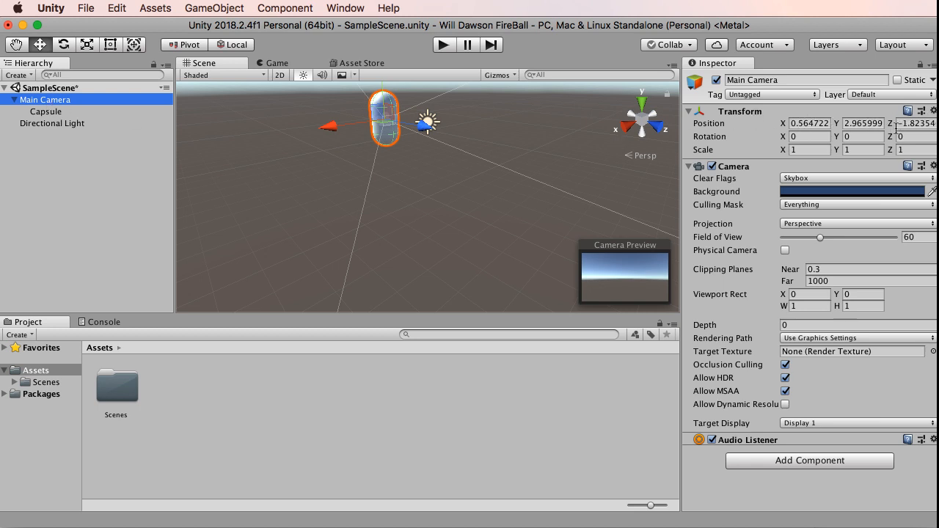
left_click(811, 123)
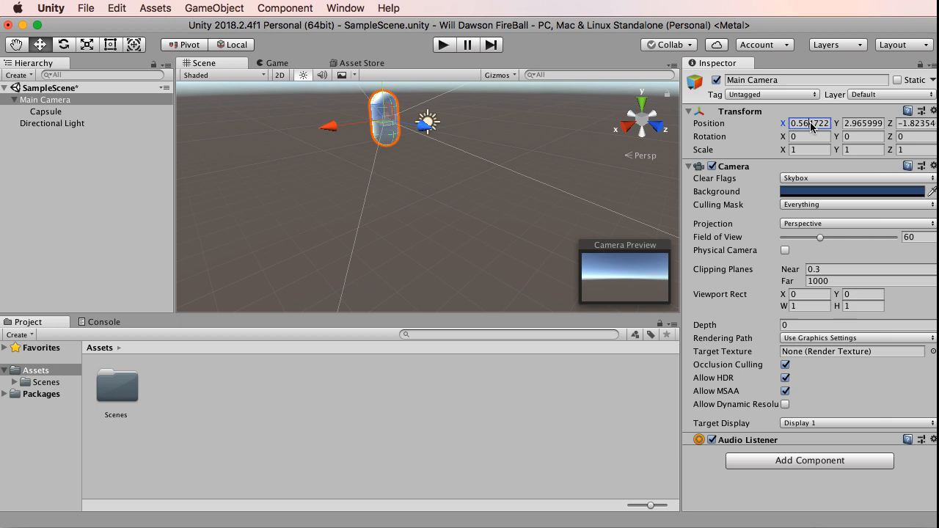
left_click(853, 123)
left_click(912, 125)
left_click(97, 214)
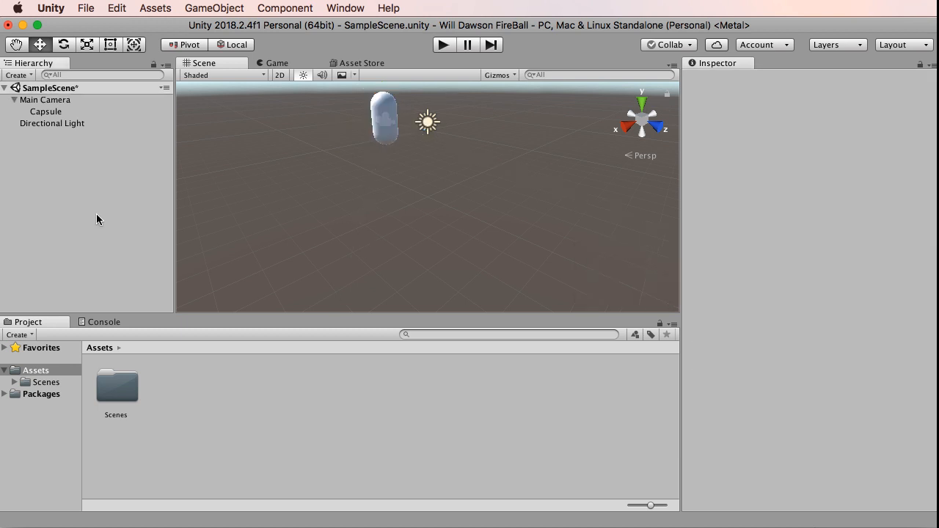
Move the capsule out of the Main Camera to the scene's root level and examine its position values.
left_click(52, 115)
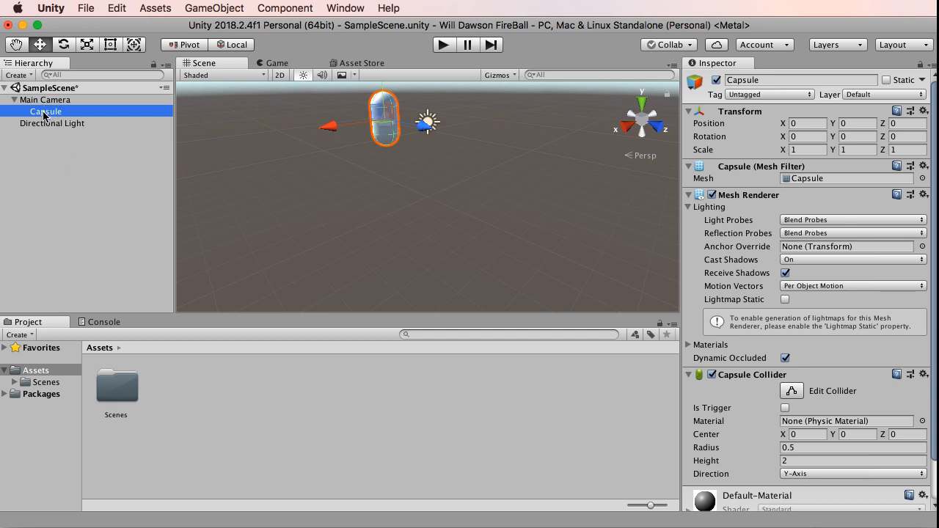
left_click_drag(45, 116, 47, 159)
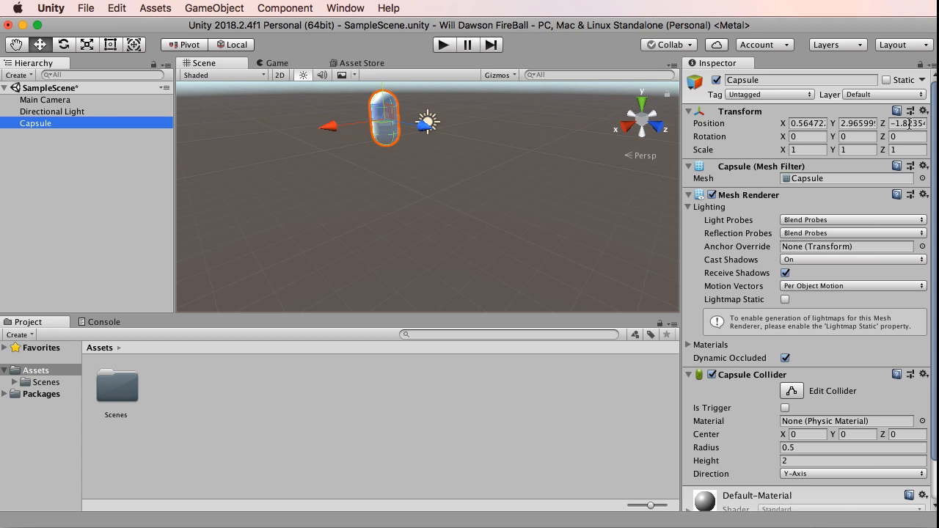
left_click(810, 123)
key("Tab")
key("Tab")
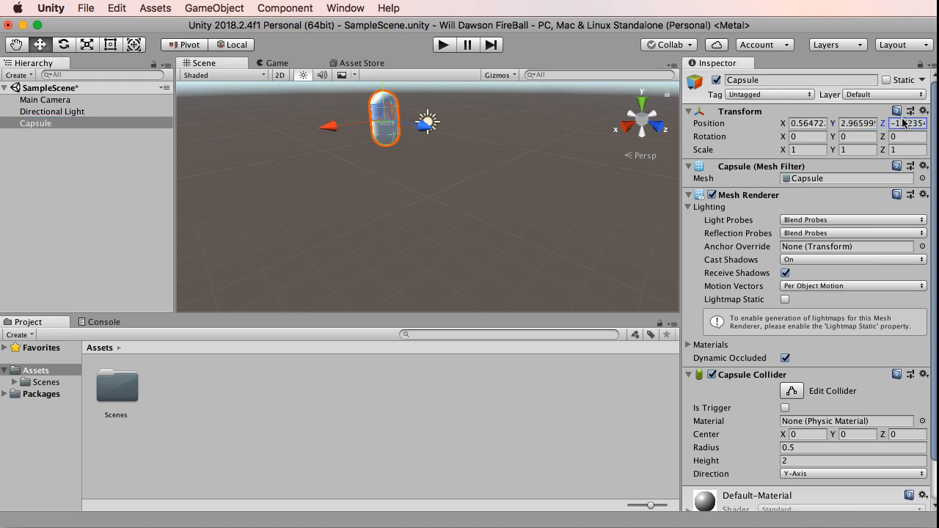
left_click(798, 112)
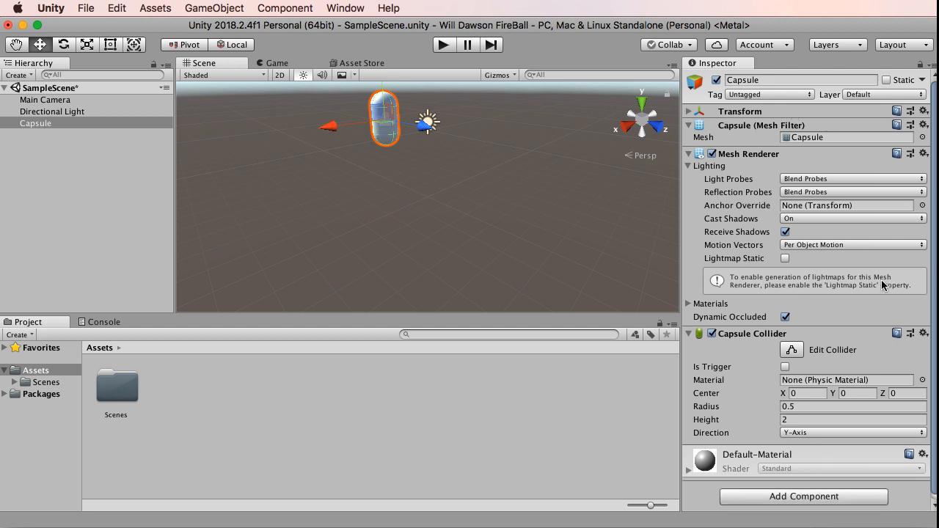
left_click(690, 112)
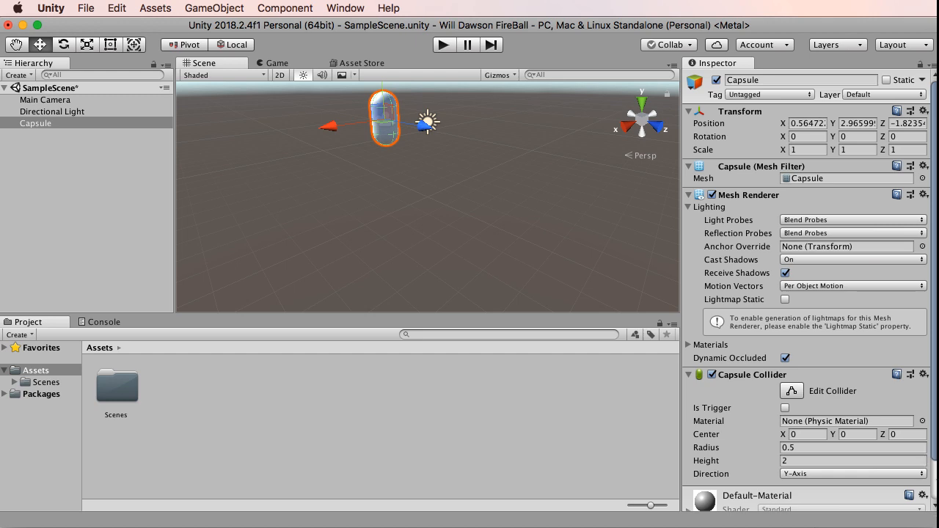
Reset the capsule's Transform component to its default values.
left_click_drag(937, 474, 783, 483)
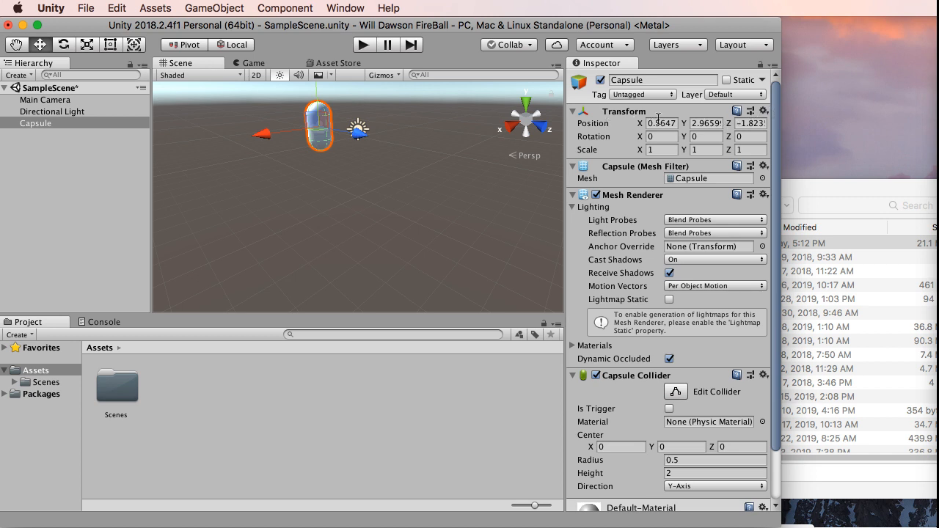
left_click(764, 115)
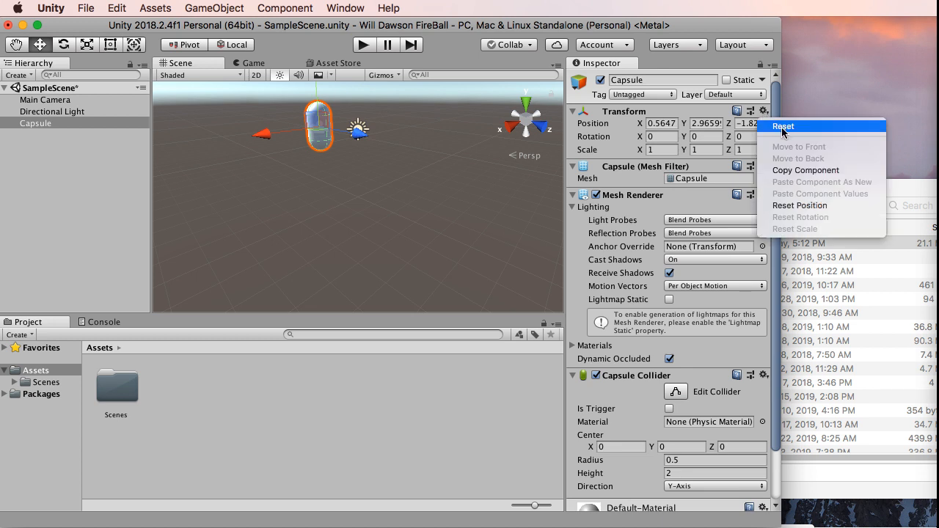
left_click(783, 127)
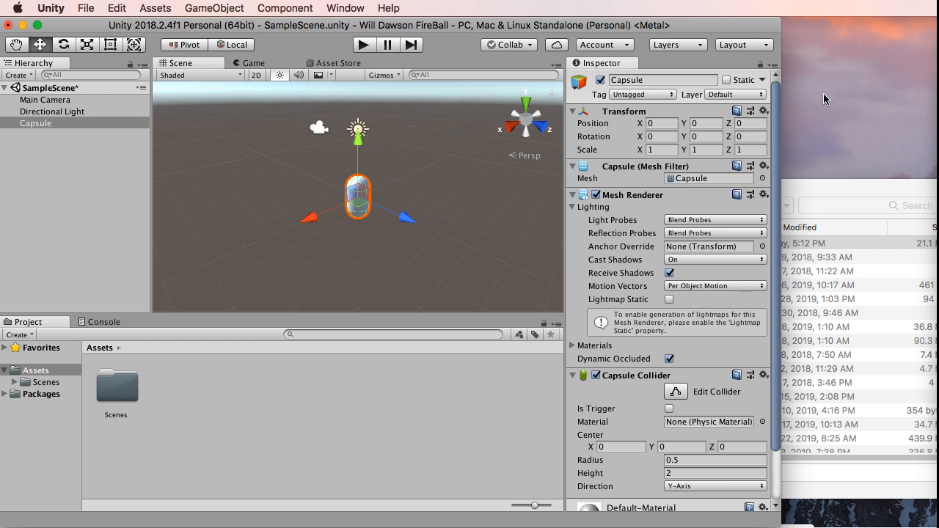
left_click_drag(786, 35, 938, 26)
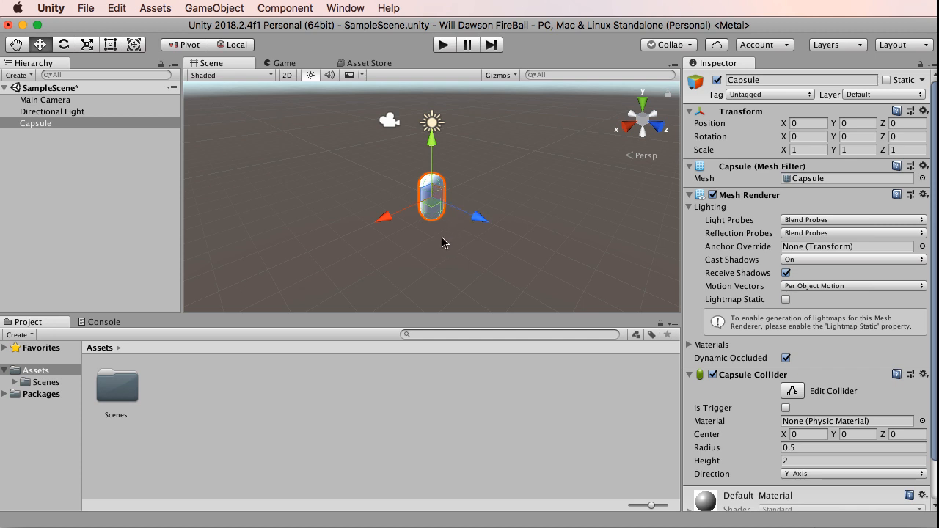
left_click(475, 163)
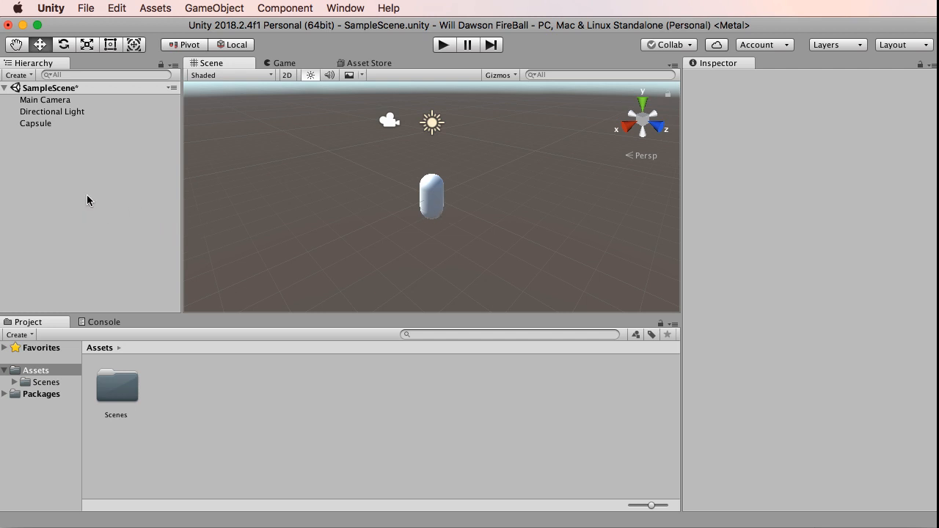
Add a Sphere 3D object at the root level of the scene.
right_click(48, 162)
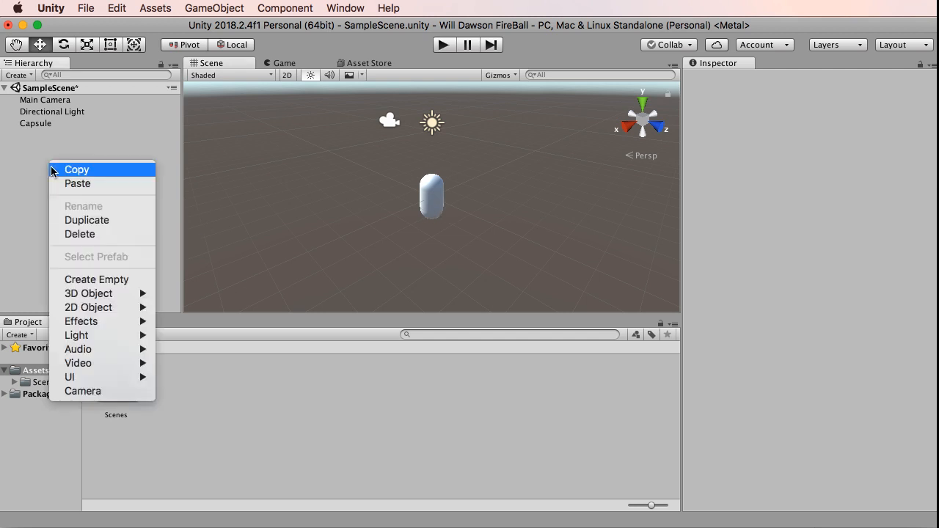
mouse_move(143, 294)
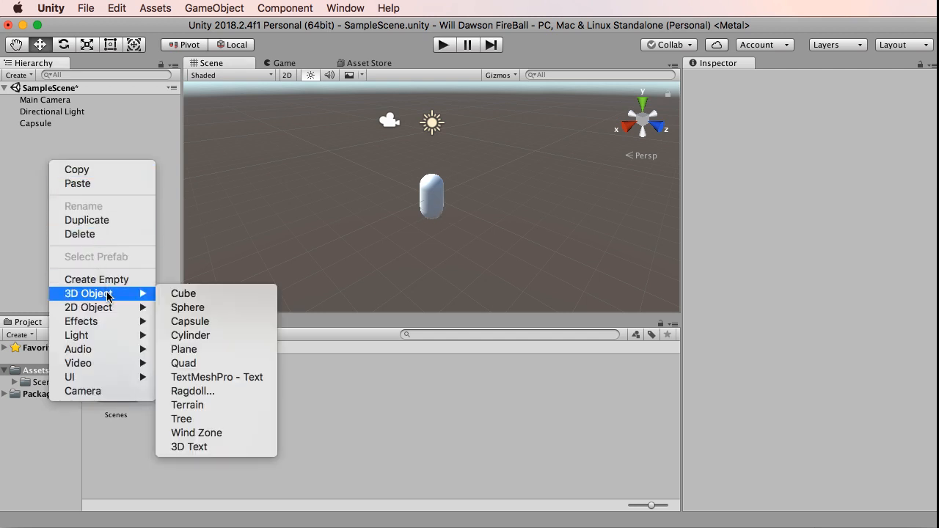
left_click(216, 307)
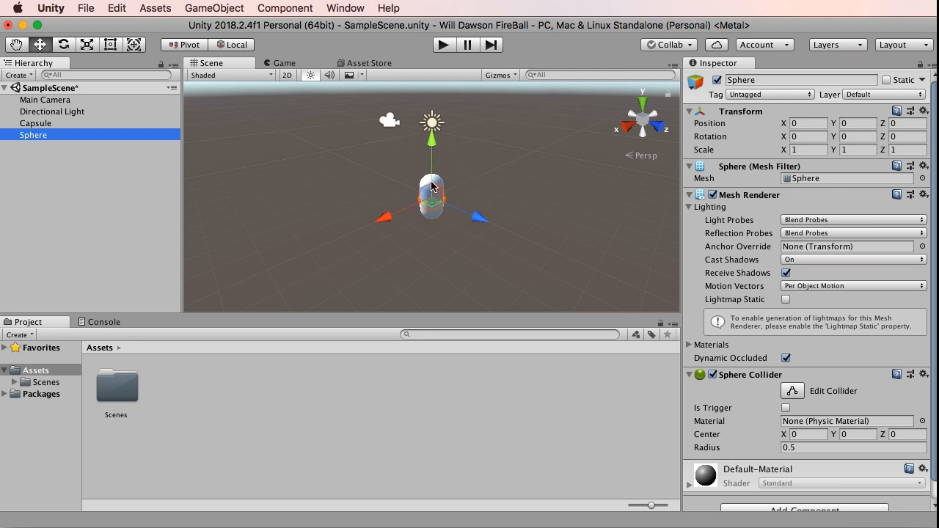
left_click(357, 180)
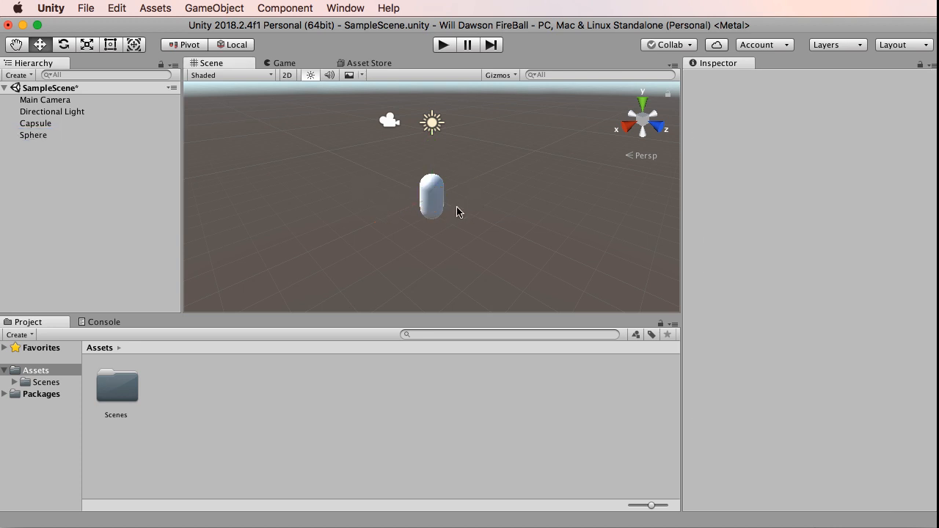
Compare the capsule's and sphere's positions and move the sphere along the Z axis to about 0.84.
left_click(32, 123)
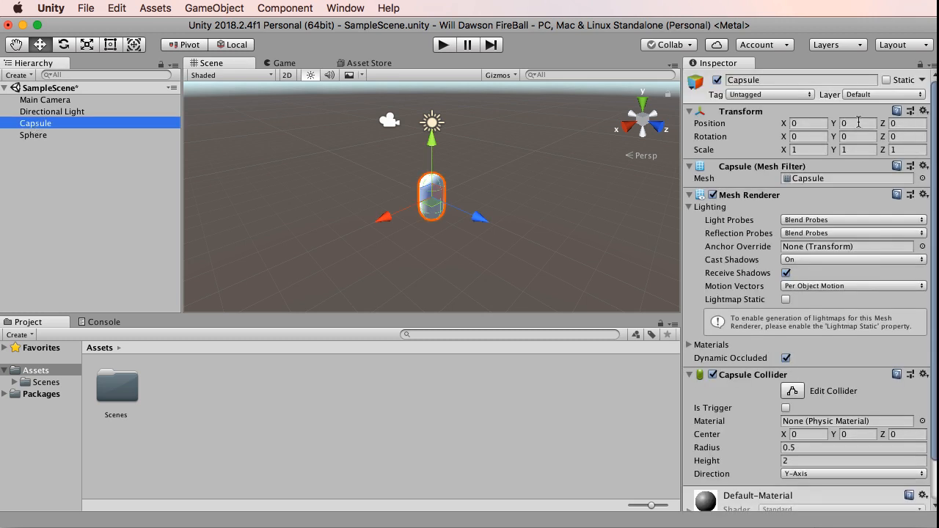
left_click(43, 136)
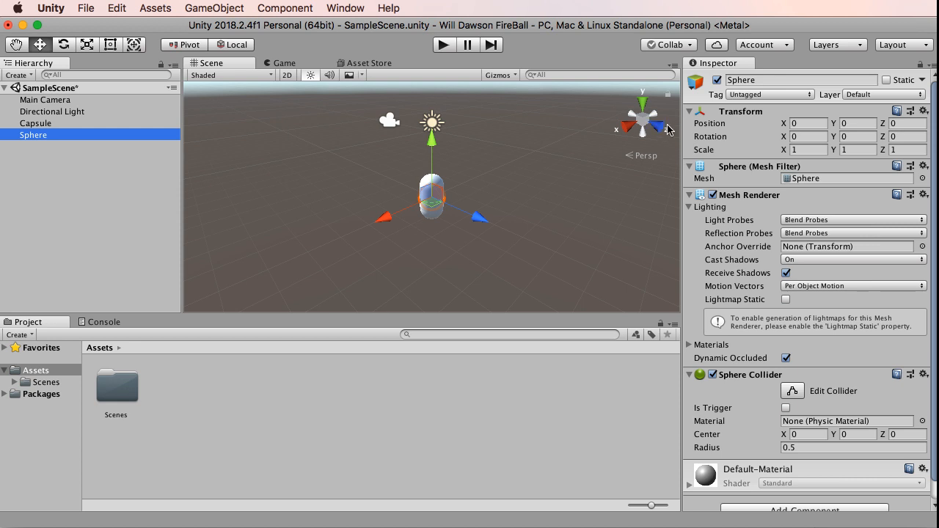
left_click(884, 124)
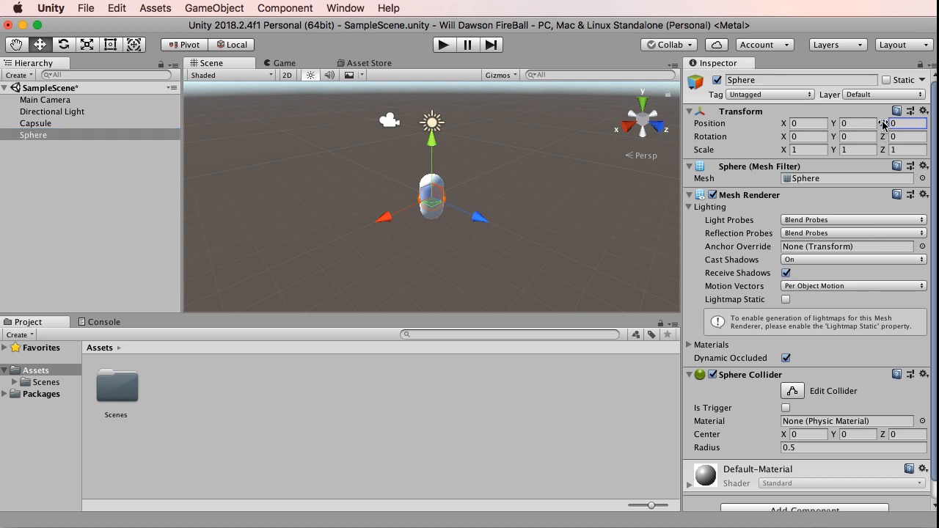
mouse_move(885, 124)
left_mouse_down()
mouse_move(922, 125)
mouse_move(892, 125)
left_mouse_up()
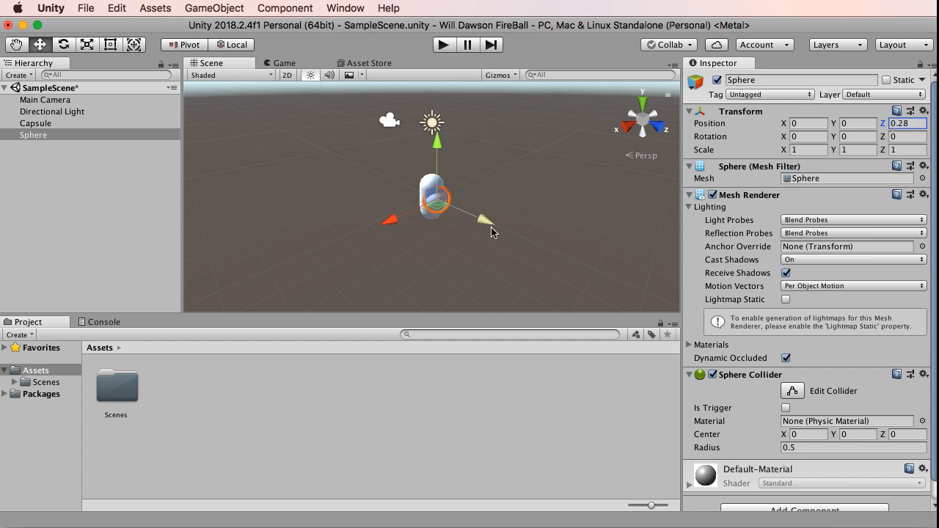
mouse_move(484, 225)
left_mouse_down()
mouse_move(514, 234)
mouse_move(480, 228)
mouse_move(499, 227)
left_mouse_up()
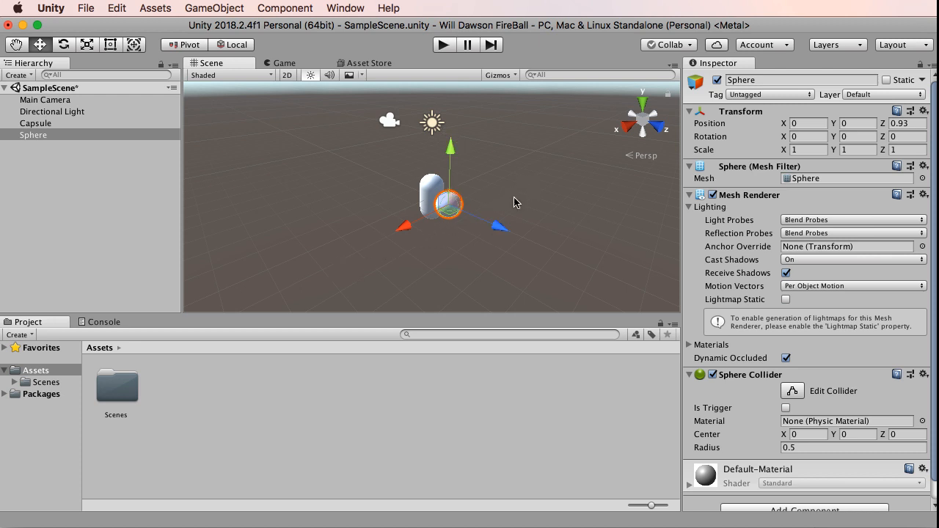
mouse_move(499, 234)
left_mouse_down()
mouse_move(514, 231)
mouse_move(436, 225)
mouse_move(531, 235)
mouse_move(440, 226)
mouse_move(497, 226)
mouse_move(493, 237)
left_mouse_up()
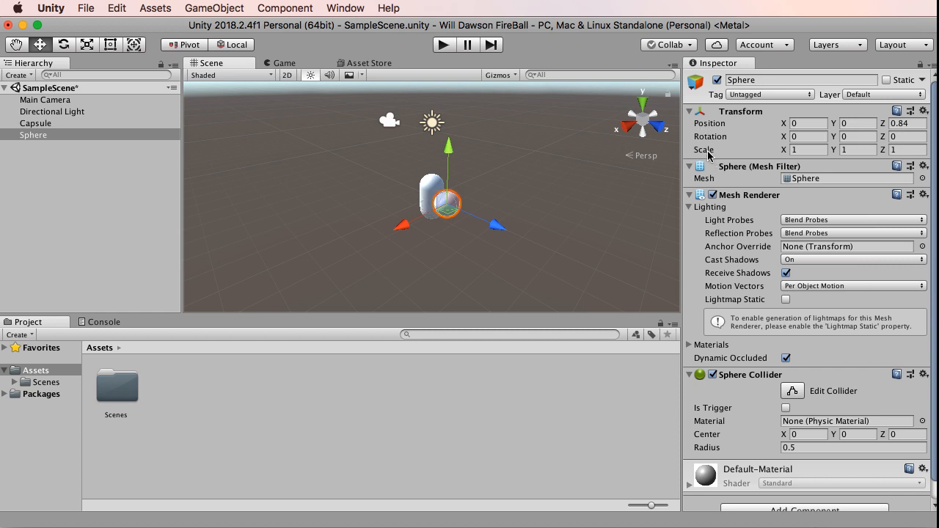
Set the sphere's scale to 0.5 on the X, Y and Z axes.
left_click(796, 149)
left_click(849, 153)
left_click(907, 153)
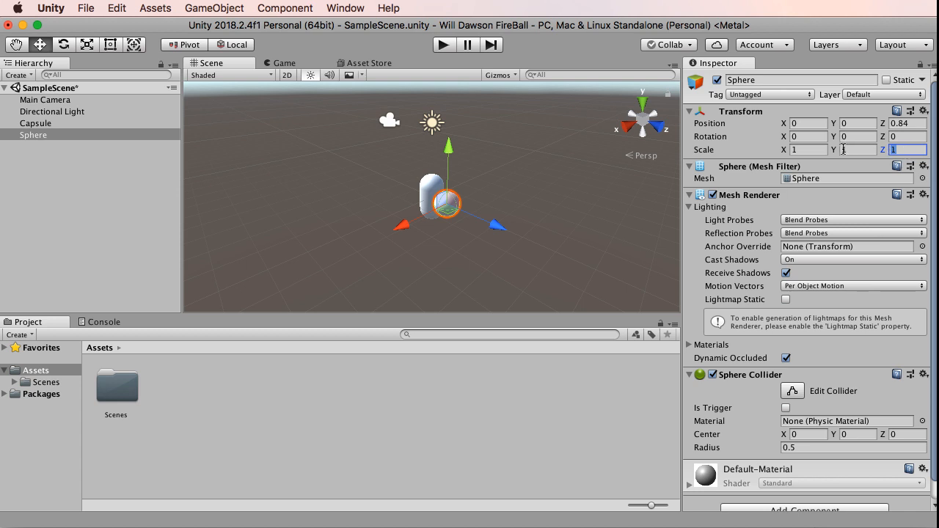
left_click(807, 151)
type(".5")
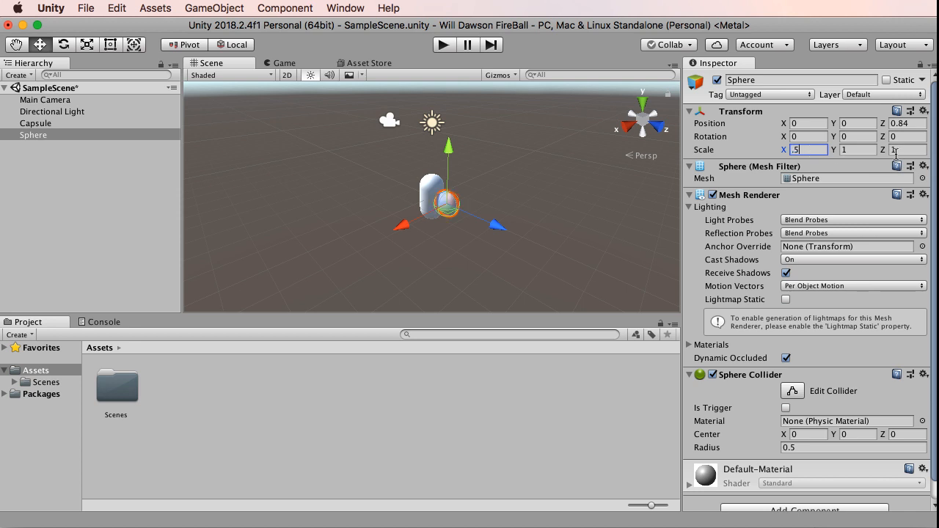
left_click(854, 146)
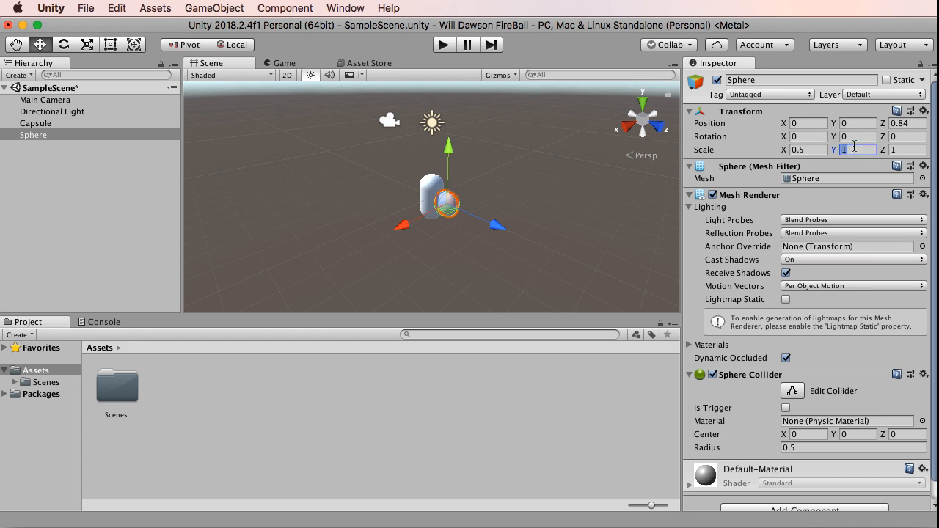
type(".5")
left_click(904, 150)
type(".5")
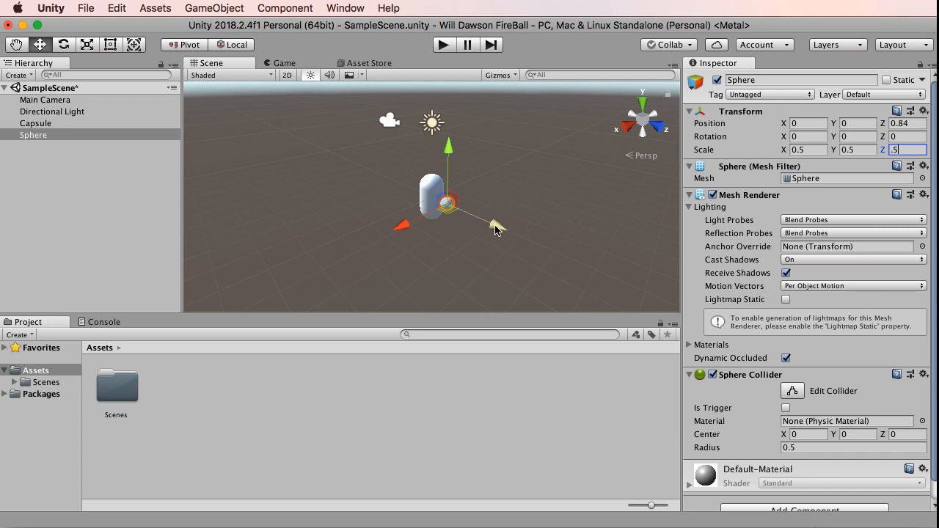
Move the sphere back along Z to about 0.41 and raise it slightly so it protrudes from the capsule.
left_click_drag(495, 229, 485, 221)
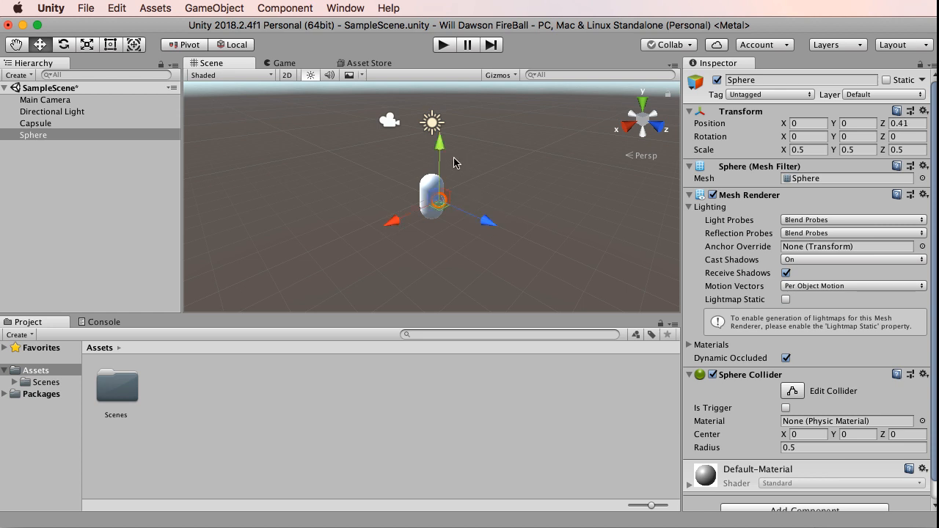
left_click_drag(440, 145, 441, 139)
left_click(465, 237)
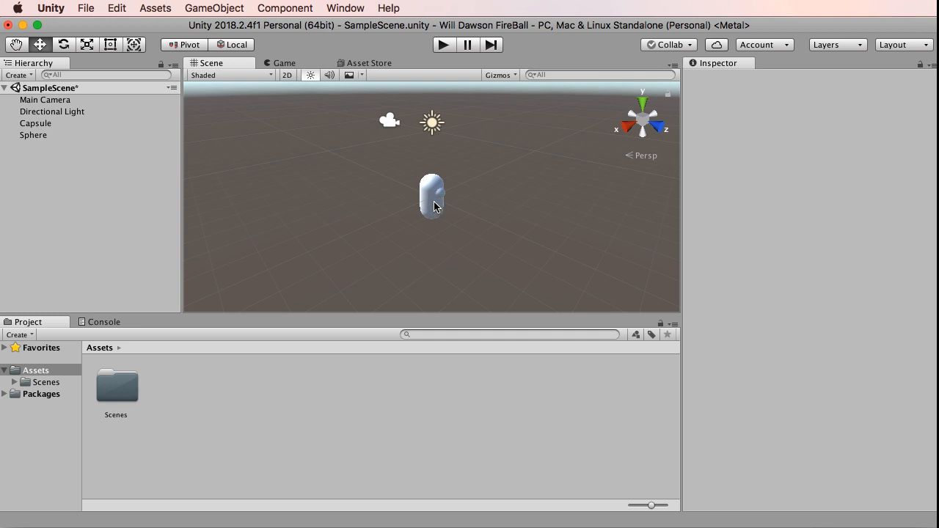
Examine the capsule and its protruding sphere in the Scene view from near and far, including with the Hand tool.
scroll(434, 206, "up", 2)
scroll(434, 206, "up", 8)
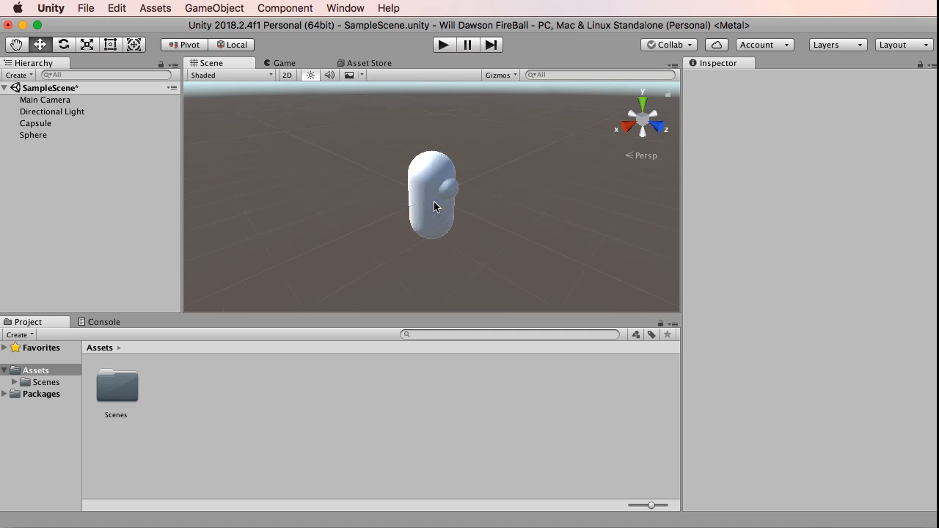
scroll(434, 206, "down", 12)
scroll(434, 201, "down", 1)
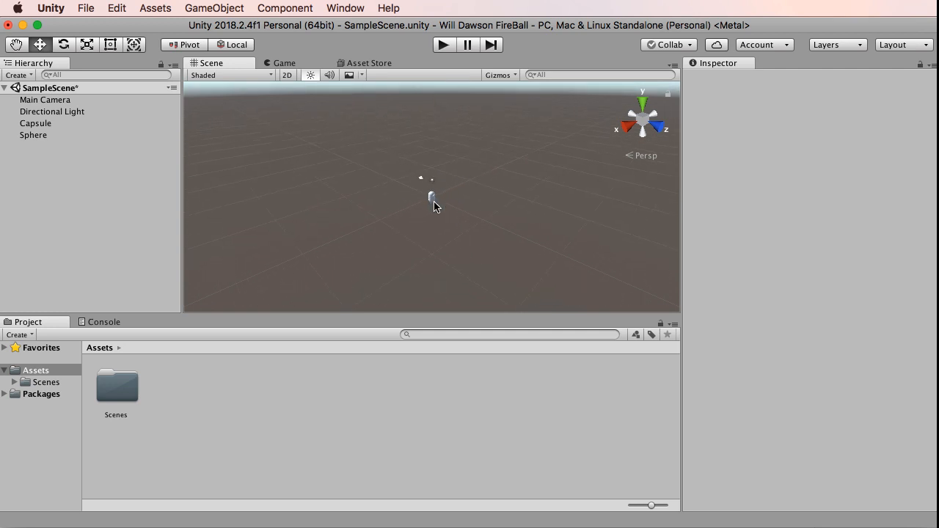
scroll(434, 202, "up", 5)
scroll(434, 201, "up", 5)
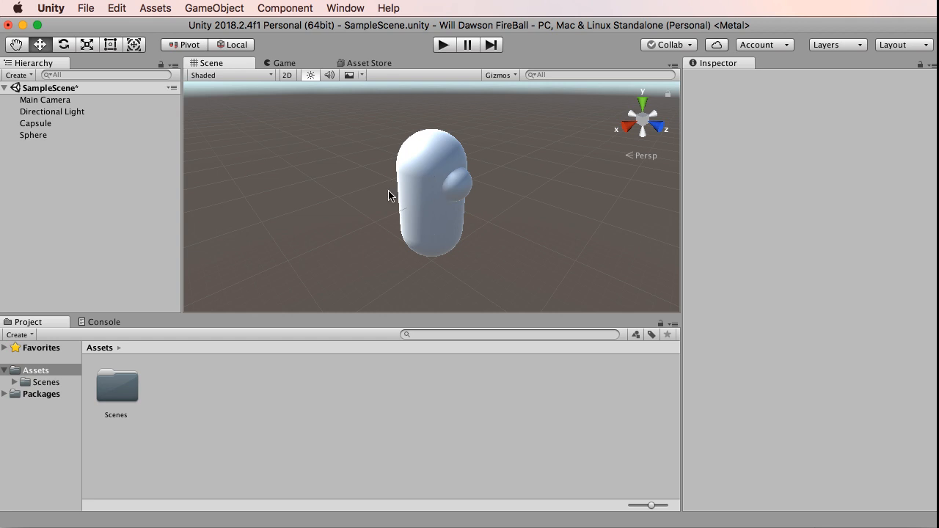
left_click(17, 44)
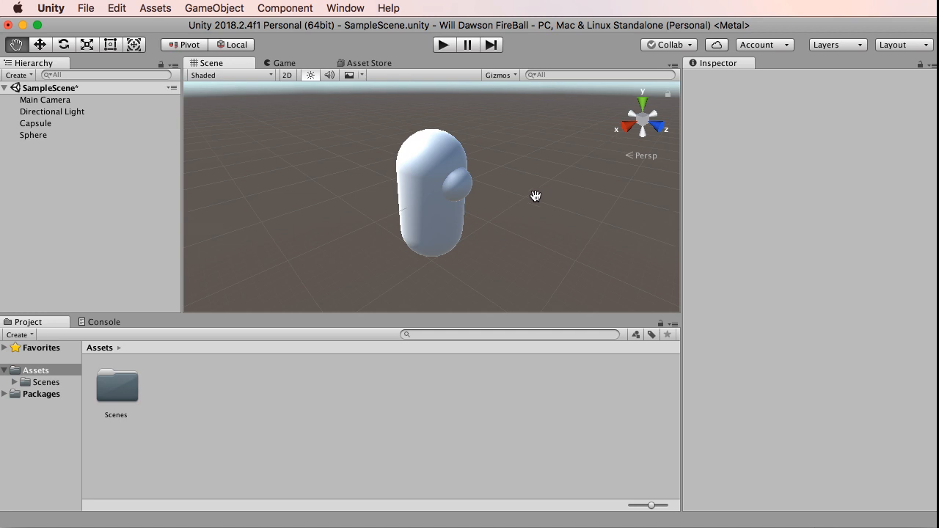
left_click_drag(536, 198, 273, 203)
left_click_drag(436, 213, 650, 217)
left_click_drag(499, 203, 529, 208)
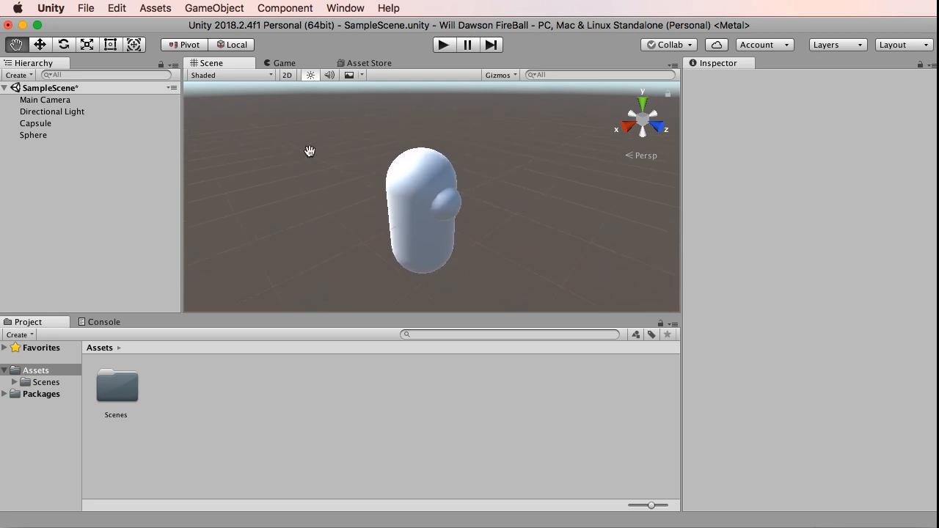
Try the Move, Rotate, Scale, Rect and combined Transform tools and the Hand tool, ending with the Move tool active.
left_click(40, 47)
left_click(64, 46)
left_click(87, 44)
left_click(110, 45)
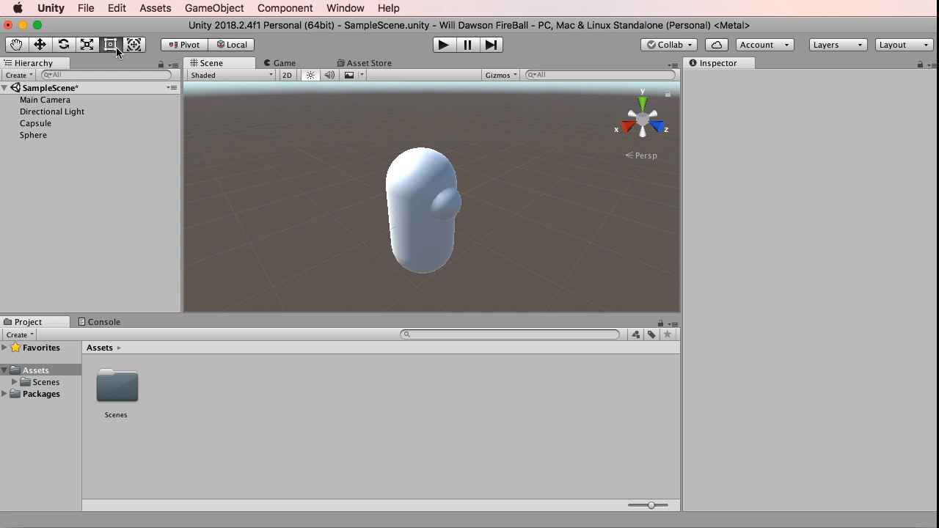
left_click(133, 45)
left_click(16, 45)
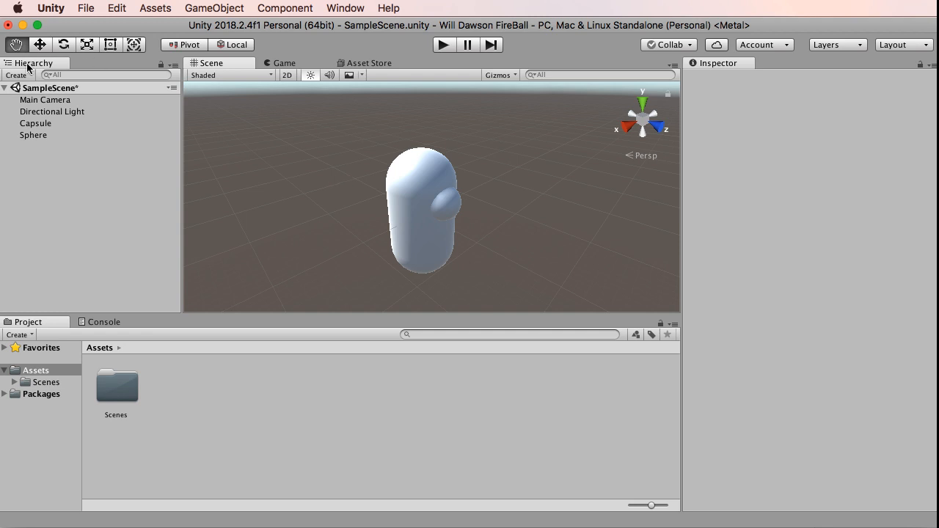
left_click(39, 45)
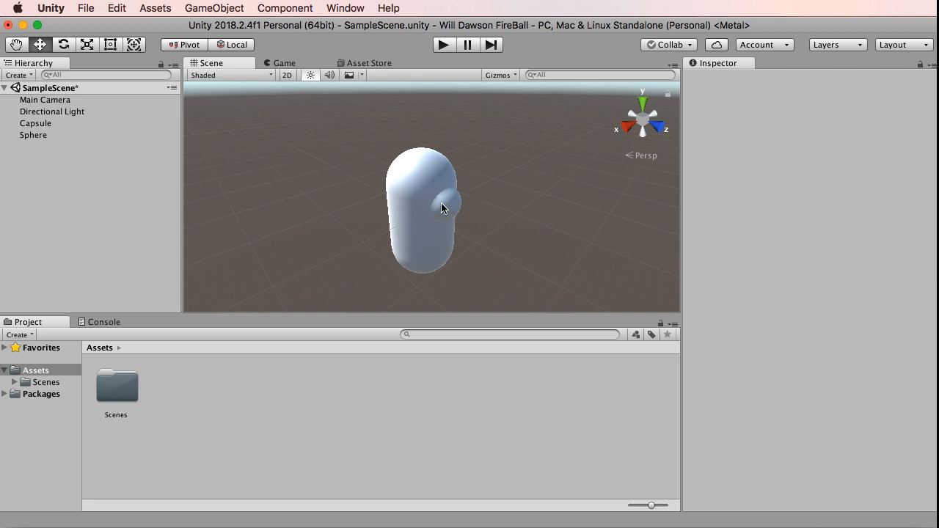
Orbit the Scene view slightly around the capsule and its protruding sphere to examine them from changing angles.
key("alt")
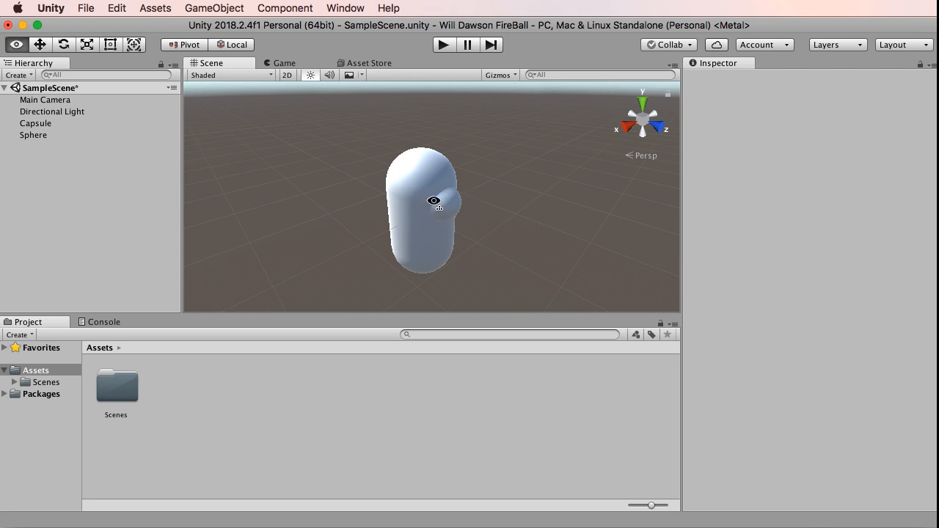
left_click_drag(433, 201, 436, 203, "alt")
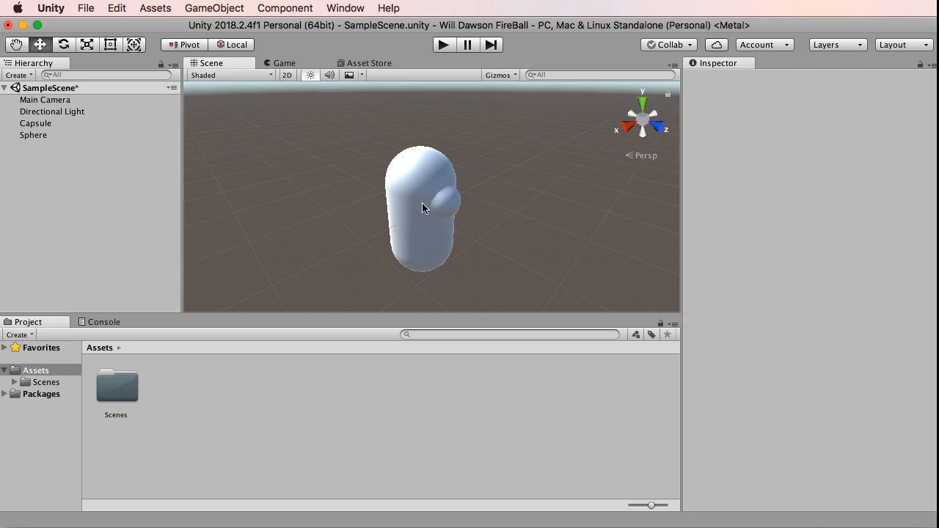
key("alt")
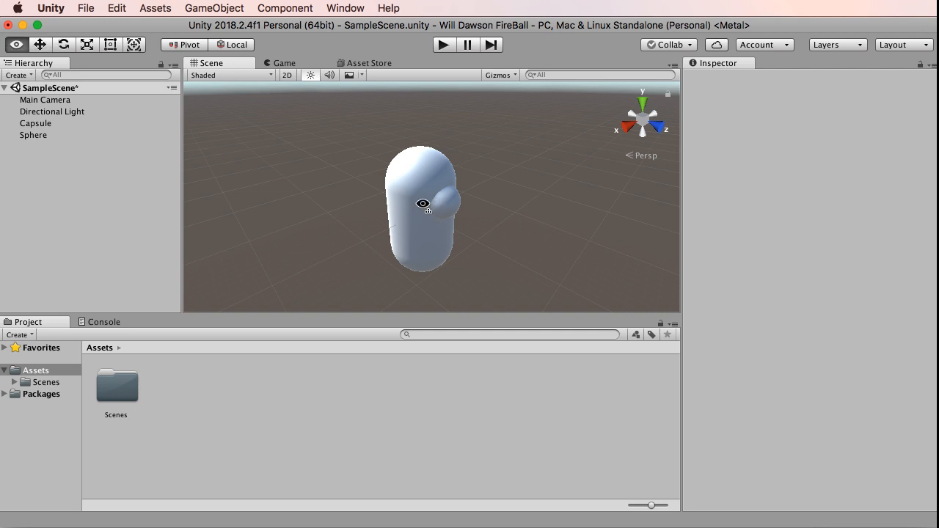
mouse_move(423, 204)
left_mouse_down("alt")
mouse_move(348, 210)
mouse_move(558, 210)
mouse_move(389, 207)
mouse_move(258, 157)
mouse_move(252, 125)
mouse_move(271, 89)
mouse_move(291, 228)
mouse_move(347, 416)
mouse_move(300, 193)
mouse_move(589, 184)
mouse_move(390, 204)
mouse_move(484, 205)
mouse_move(378, 203)
mouse_move(432, 215)
left_mouse_up("alt")
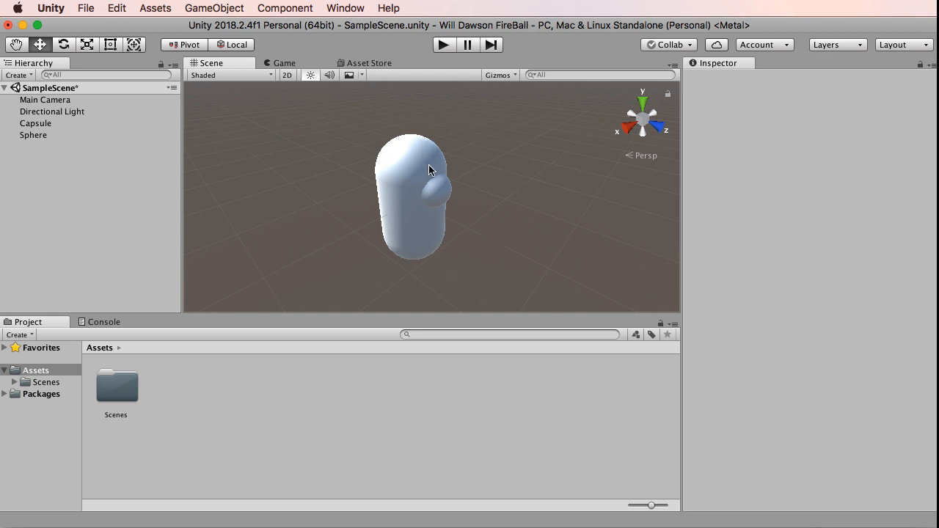
mouse_move(560, 201)
left_mouse_down("alt")
mouse_move(291, 178)
mouse_move(183, 109)
mouse_move(615, 283)
mouse_move(651, 202)
mouse_move(497, 147)
mouse_move(556, 203)
left_mouse_up("alt")
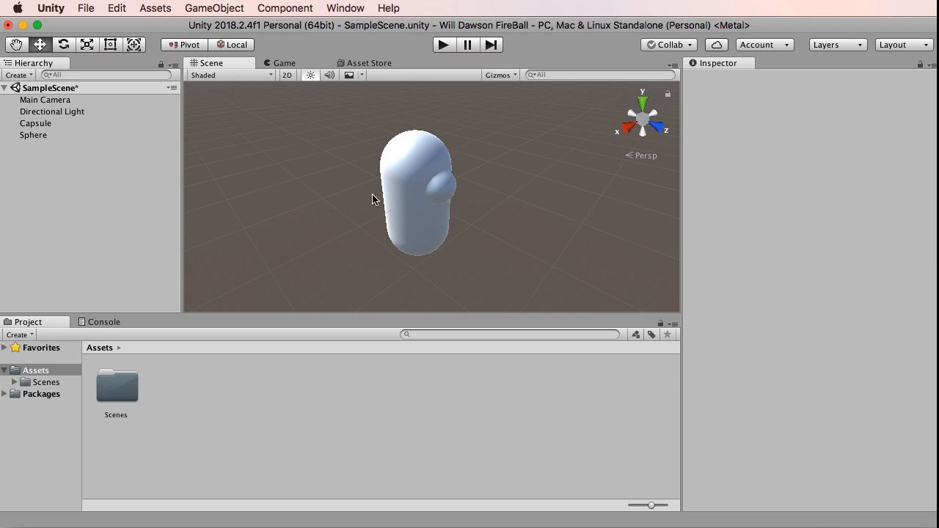
left_click_drag(577, 251, 544, 256, "alt")
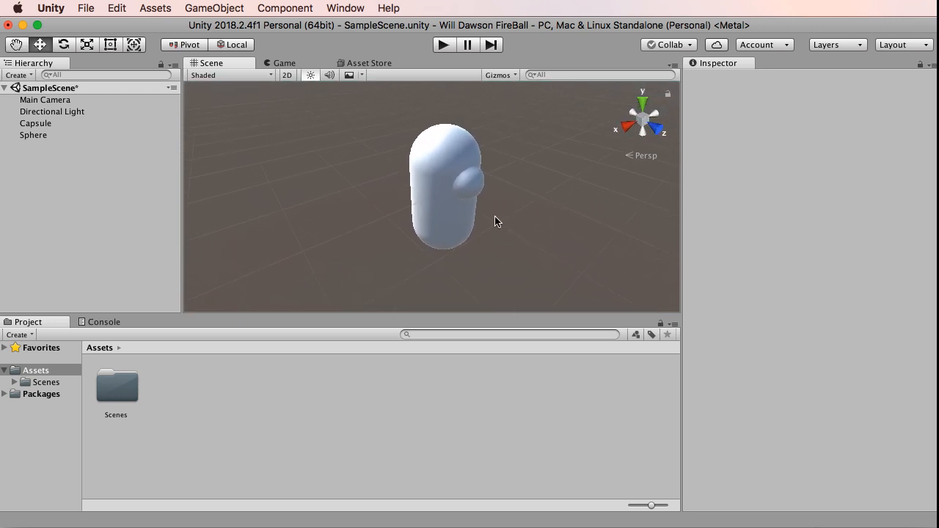
Zoom the Scene view repeatedly in and out to examine the capsule and sphere from near and far.
key("alt")
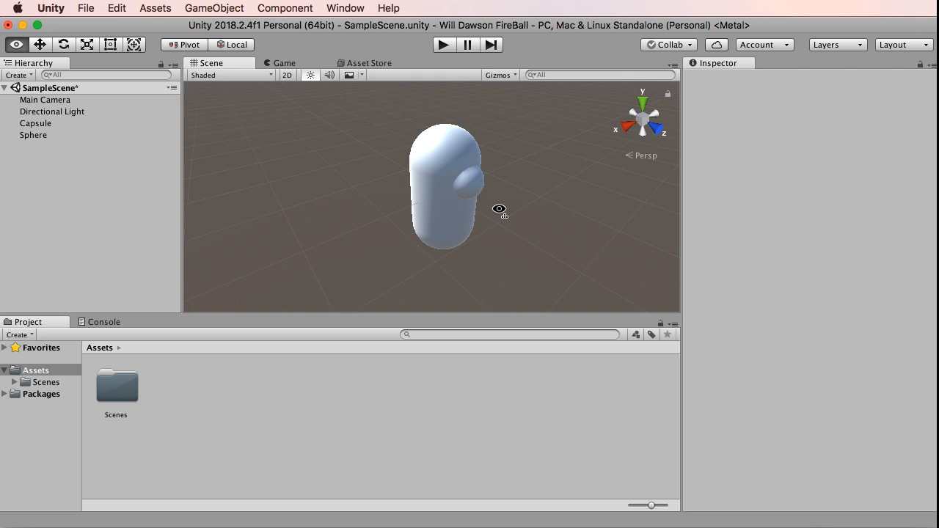
scroll(499, 209, "up", 5, "alt")
scroll(499, 209, "down", 5, "alt")
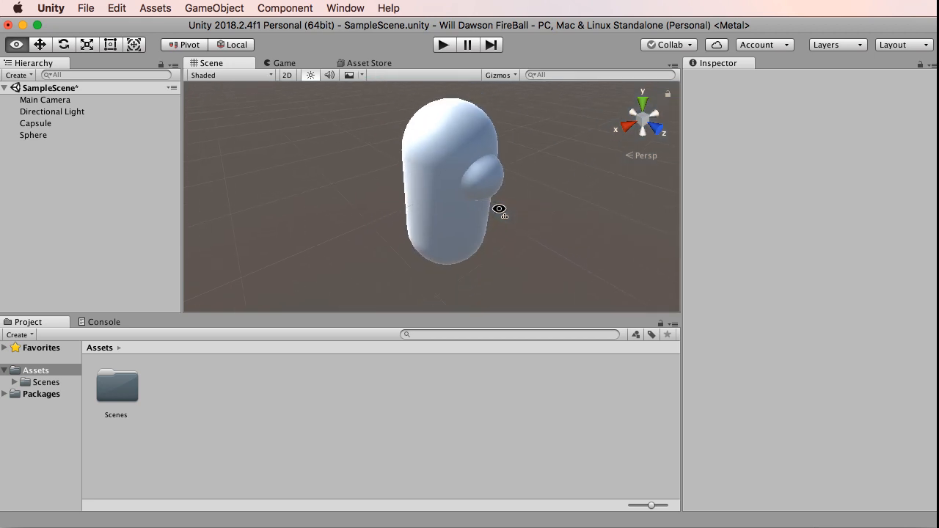
scroll(499, 209, "down", 5, "alt")
scroll(499, 209, "down", 3, "alt")
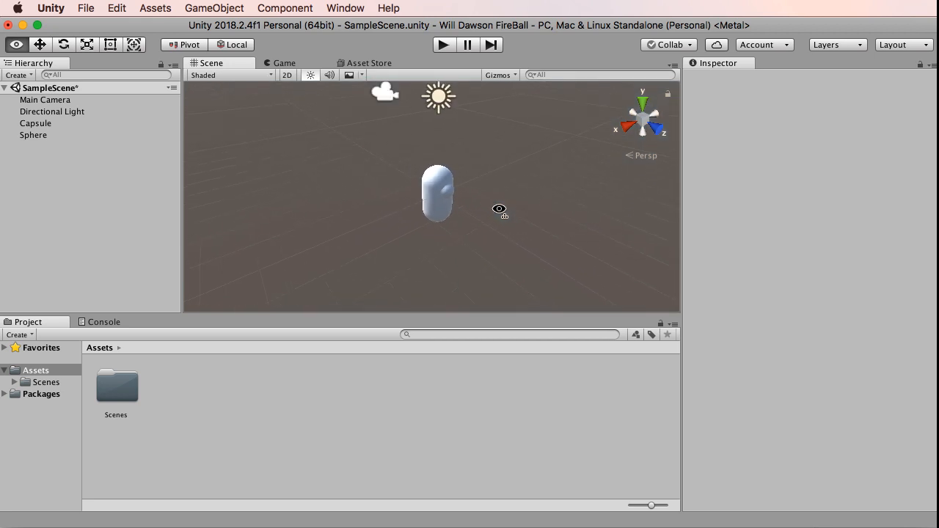
scroll(499, 209, "up", 7, "alt")
scroll(499, 210, "down", 4, "alt")
scroll(499, 209, "up", 4, "alt")
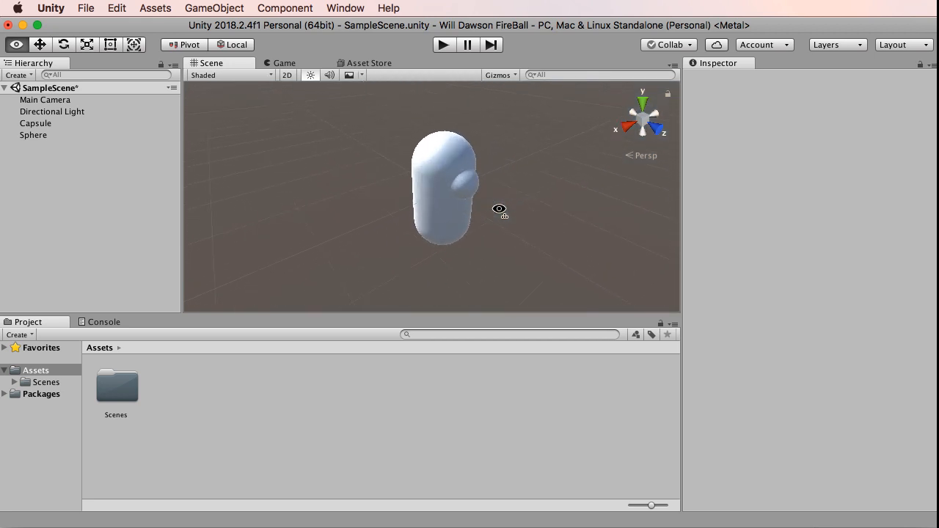
scroll(499, 209, "down", 3, "alt")
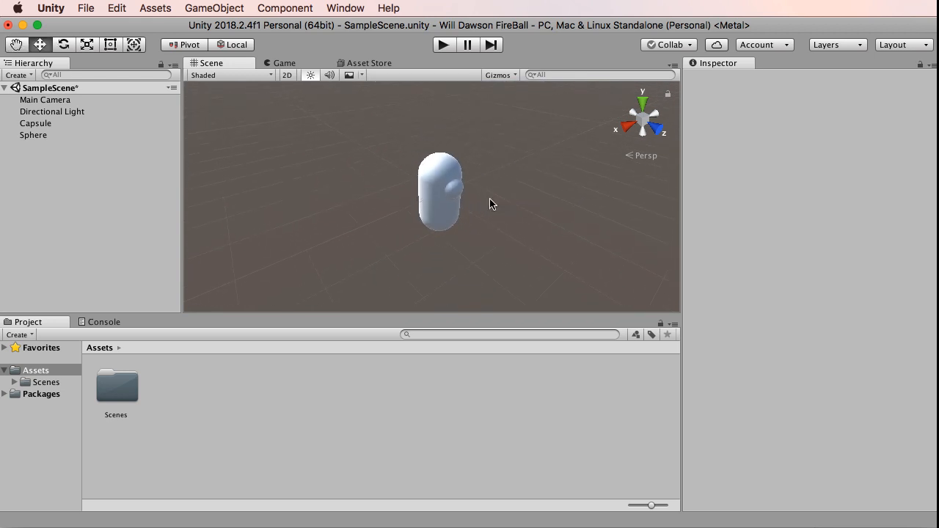
scroll(499, 211, "up", 4, "alt")
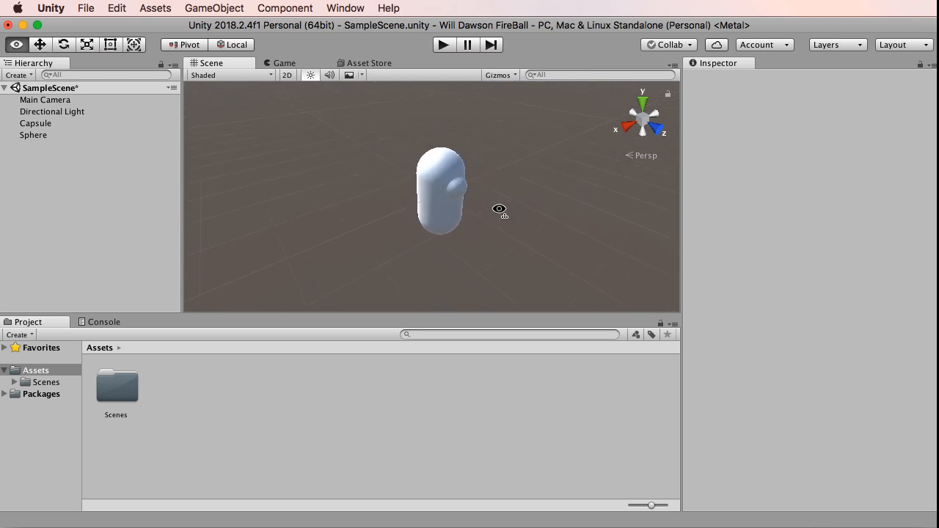
scroll(499, 211, "down", 3, "alt")
scroll(499, 210, "down", 2, "alt")
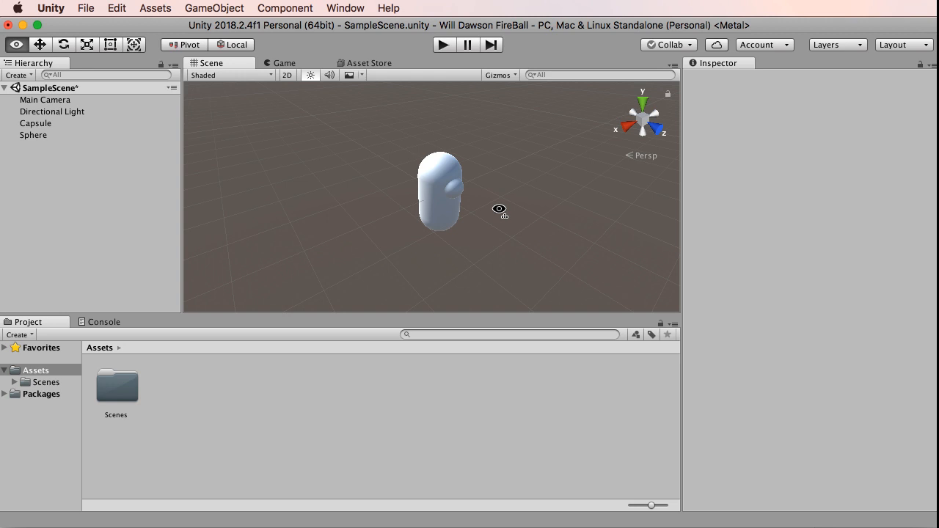
Fly the Scene view sideways, forwards and backwards around the capsule to examine it with flythrough navigation.
key("a")
key("d")
key("a")
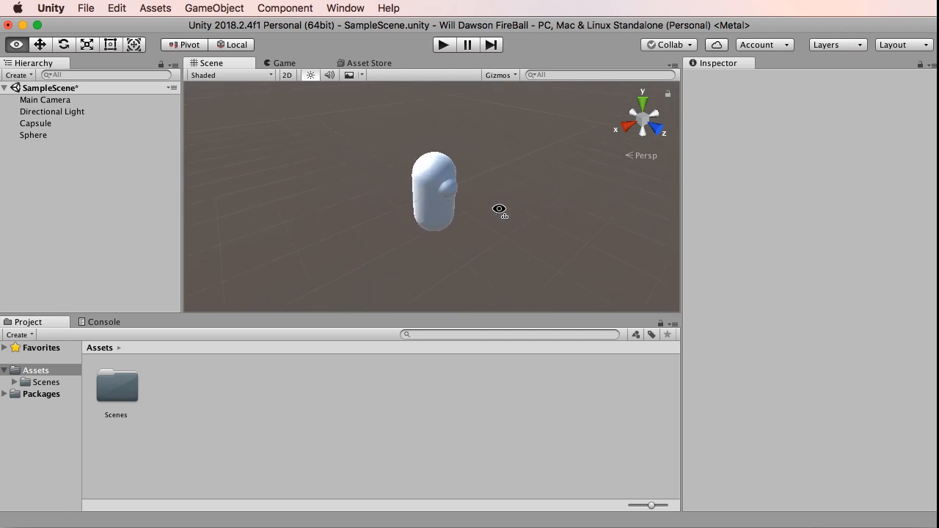
key("a")
key("d")
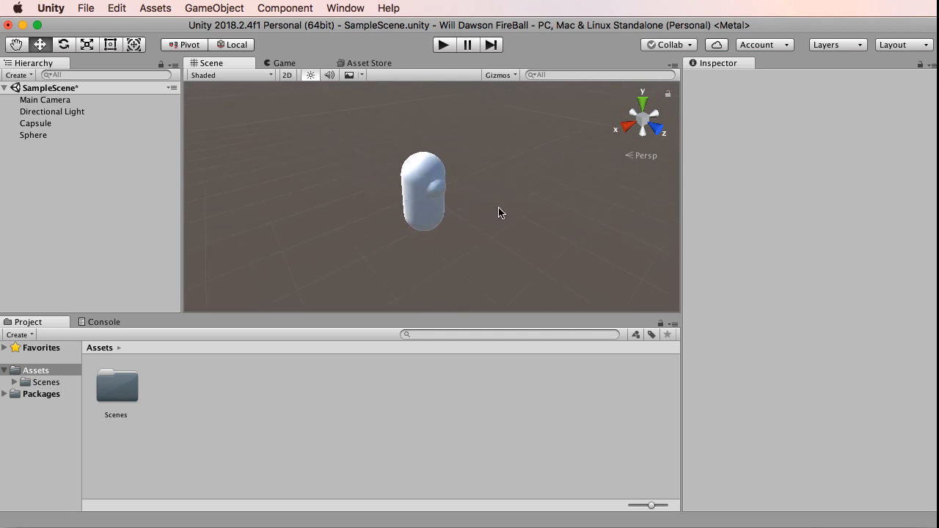
right_click_drag(499, 213, 181, 178)
key("a")
key("d")
key("a")
key("d")
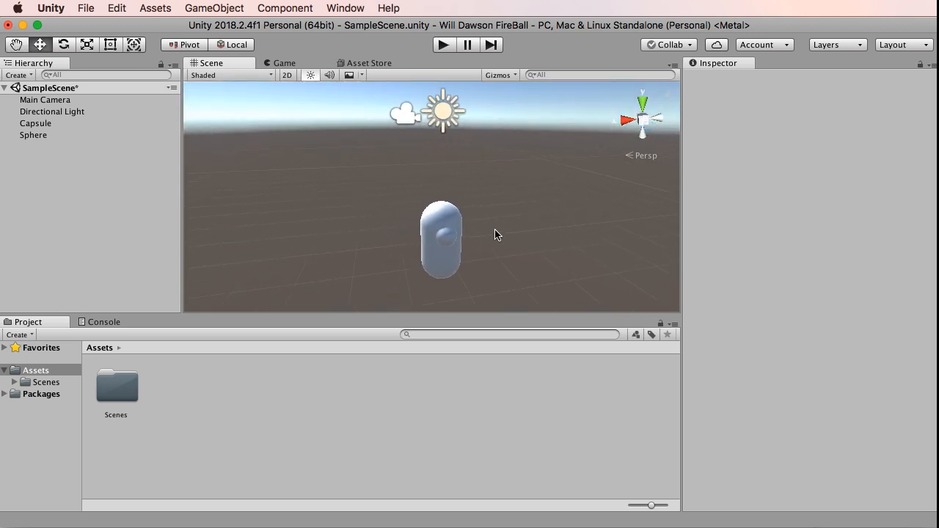
right_click_drag(496, 234, 634, 255)
key("w")
key("s")
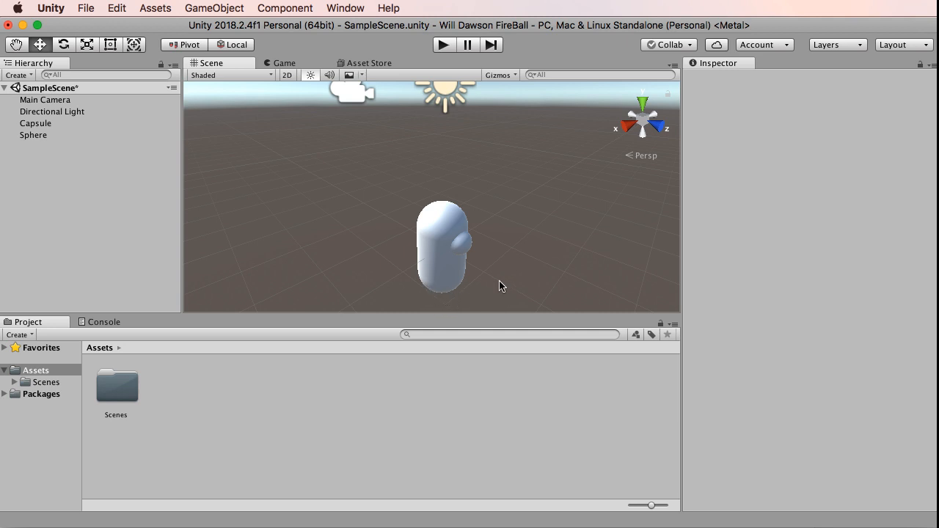
Orbit around to the capsule's sphere side and down to ground level, and look around the scene from there.
key("alt")
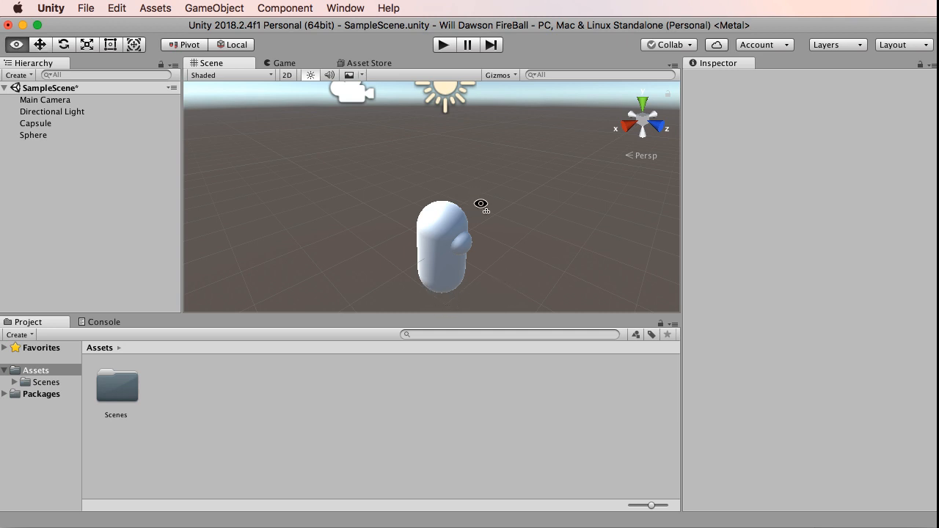
left_click_drag(480, 204, 458, 235, "alt")
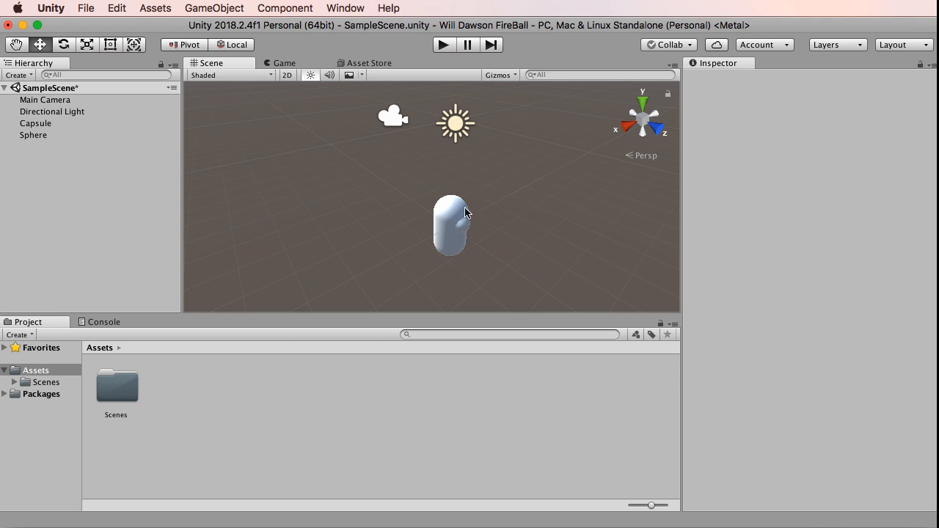
key("alt")
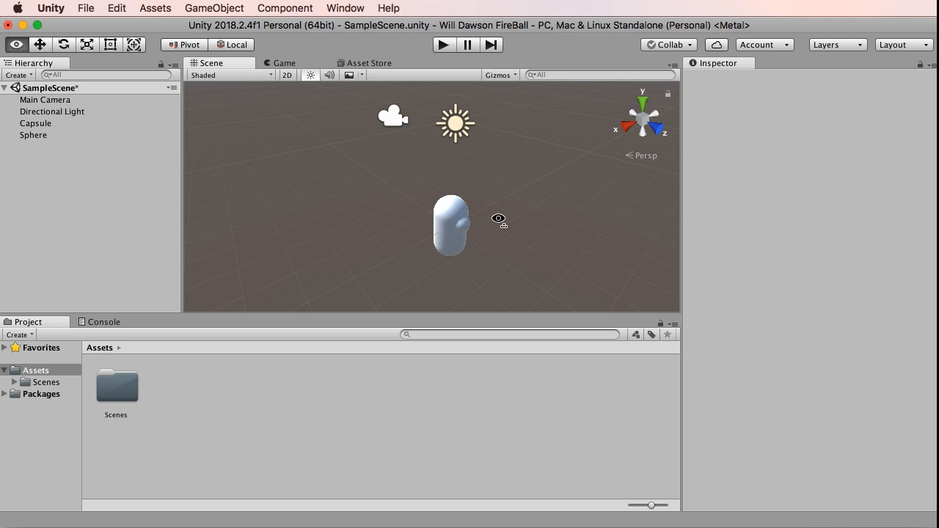
left_click_drag(498, 218, 361, 224, "alt")
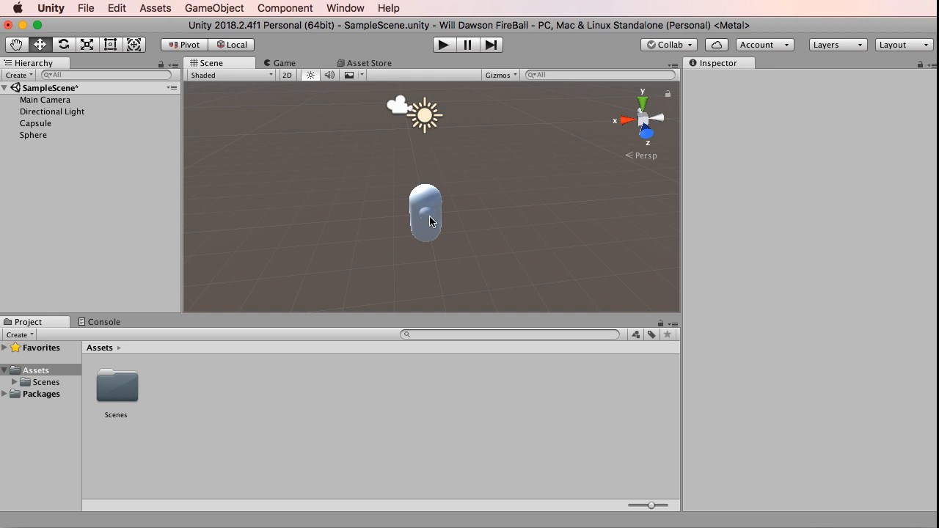
left_click_drag(472, 232, 439, 162, "alt")
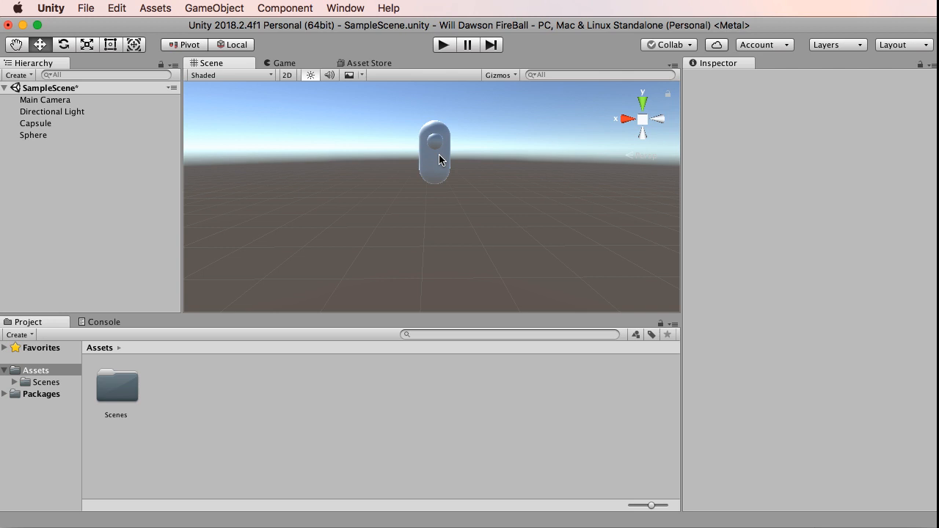
left_click_drag(440, 165, 491, 146, "alt")
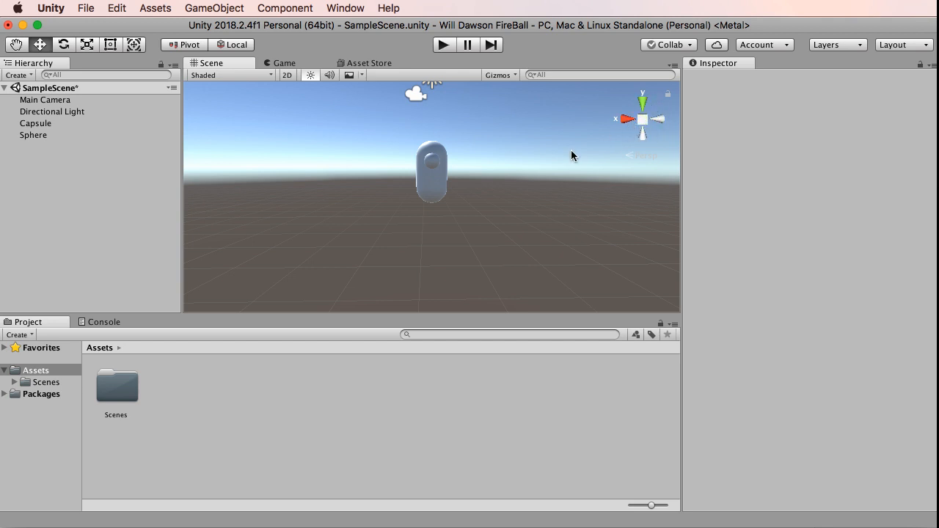
right_click_drag(599, 141, 677, 261)
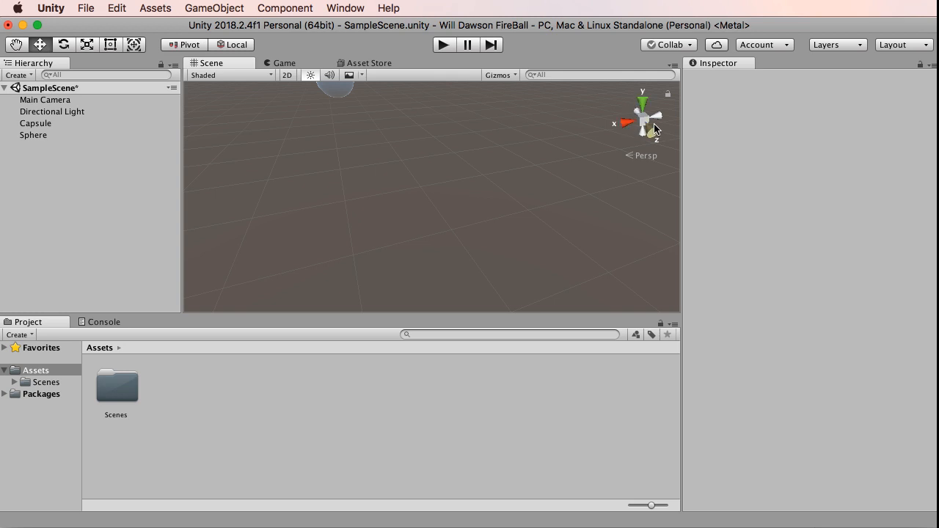
right_click_drag(415, 198, 409, 138)
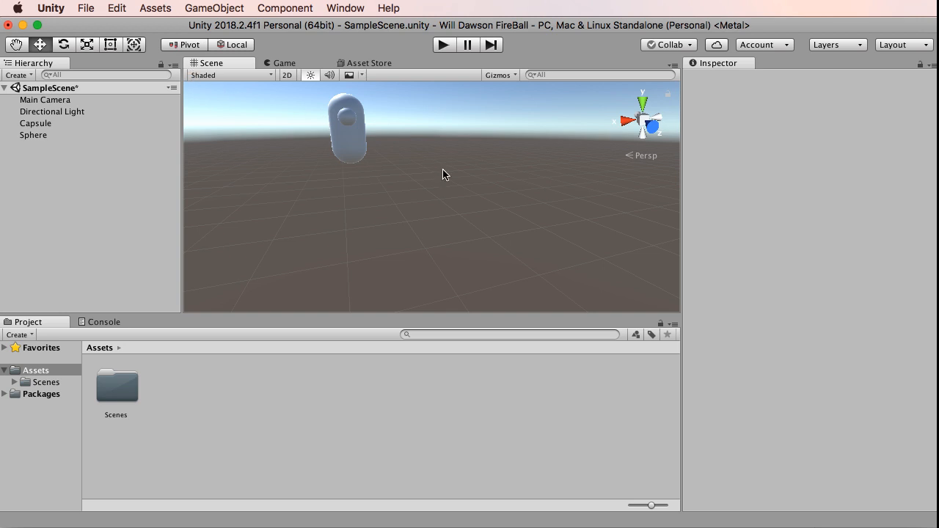
Align the Scene view to the Top, Front and Right axis views in turn.
left_click(643, 104)
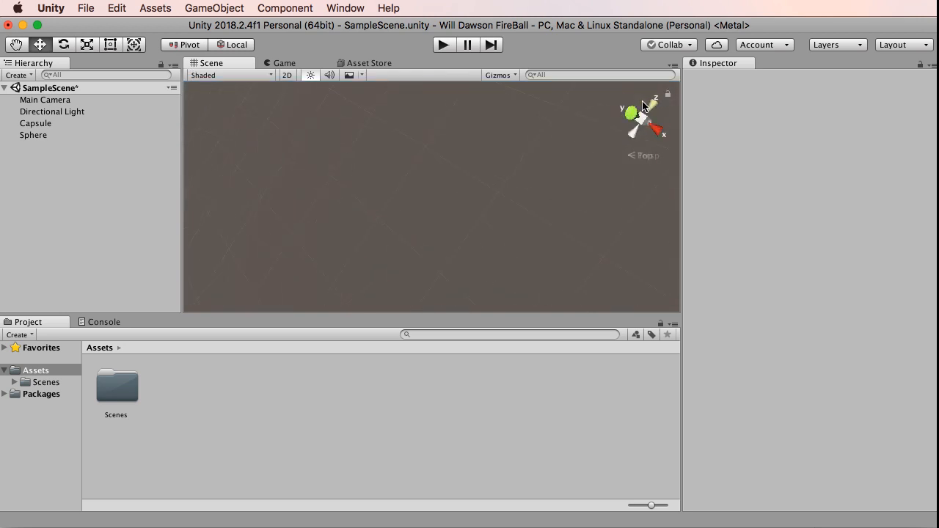
left_click(643, 103)
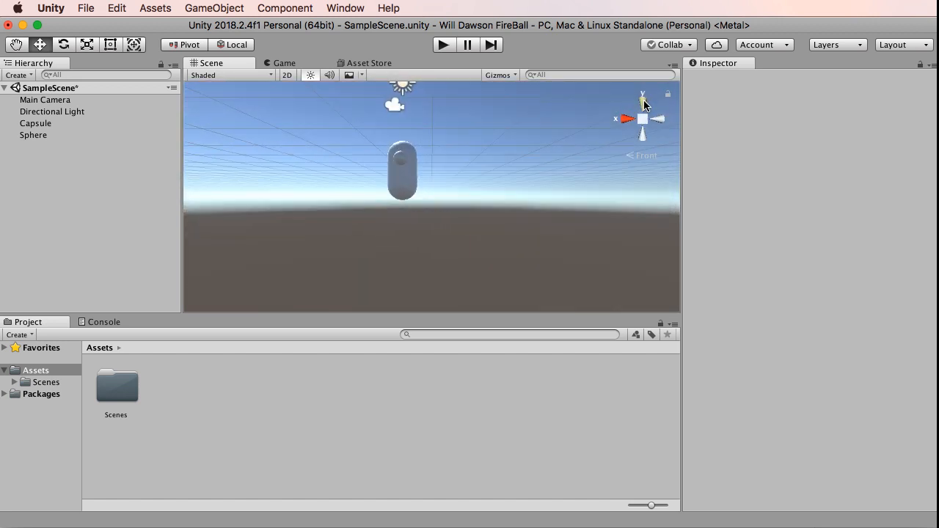
left_click(623, 119)
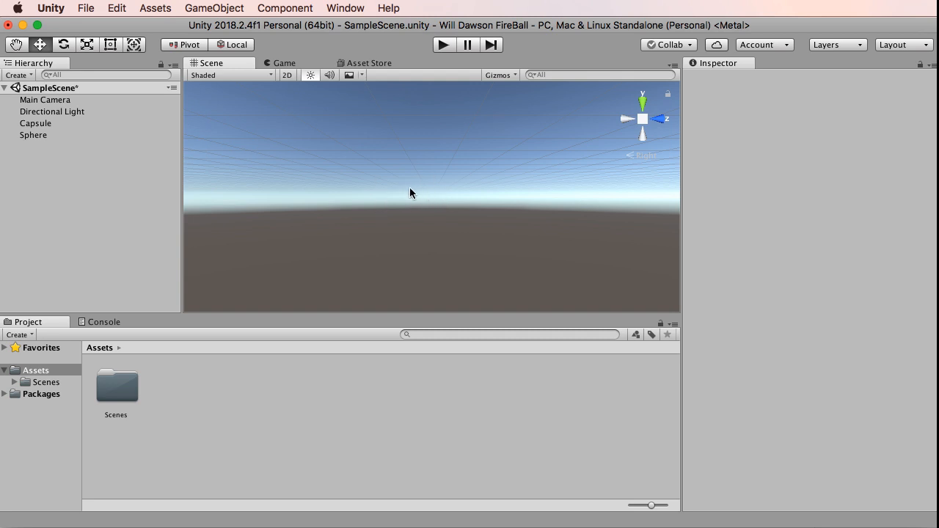
Frame the capsule in the Right view, inspect it unselected, and select it again.
left_click(35, 124)
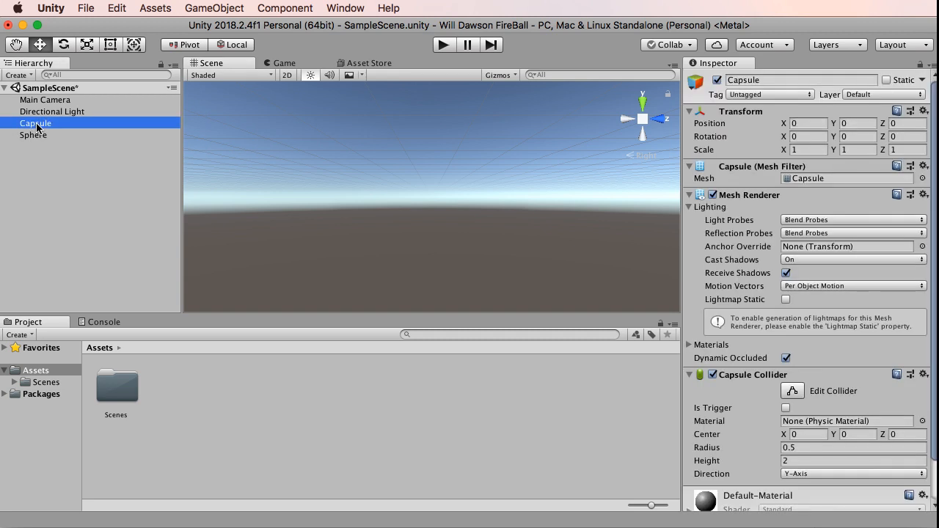
double_click(37, 126)
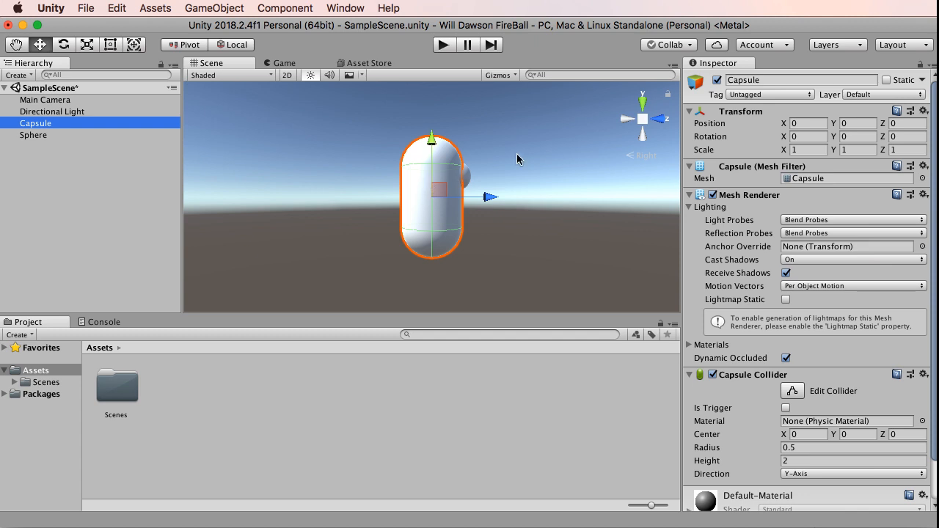
left_click(536, 144)
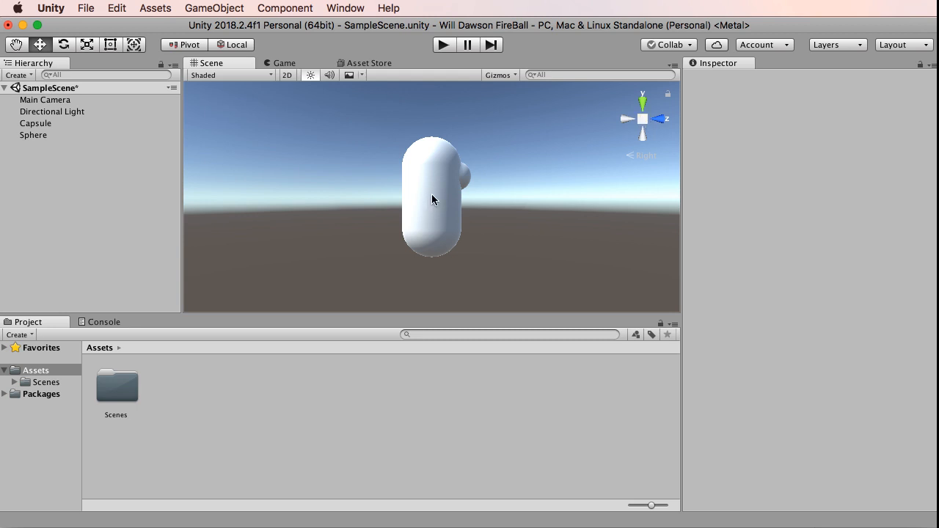
left_click(38, 126)
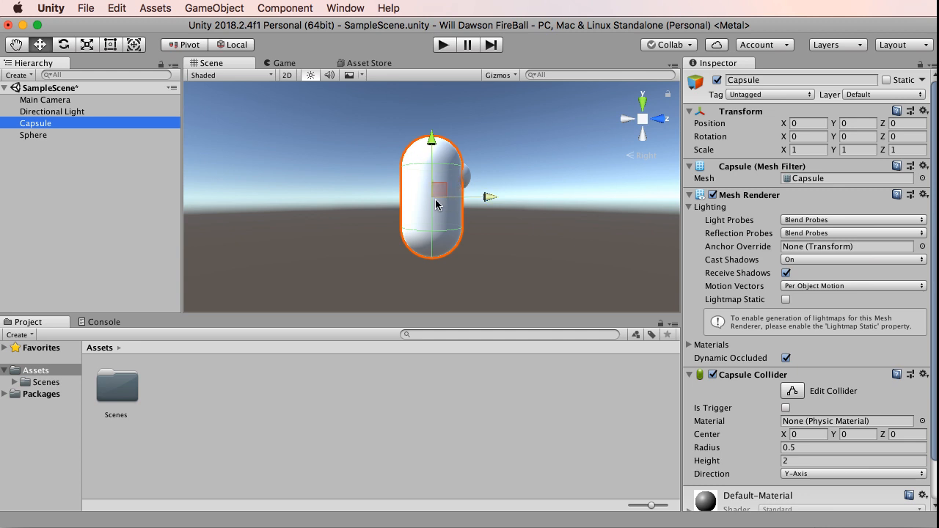
Align the Scene view to the Front axis and move the sphere sideways to an X position of 0.18.
left_click(521, 152)
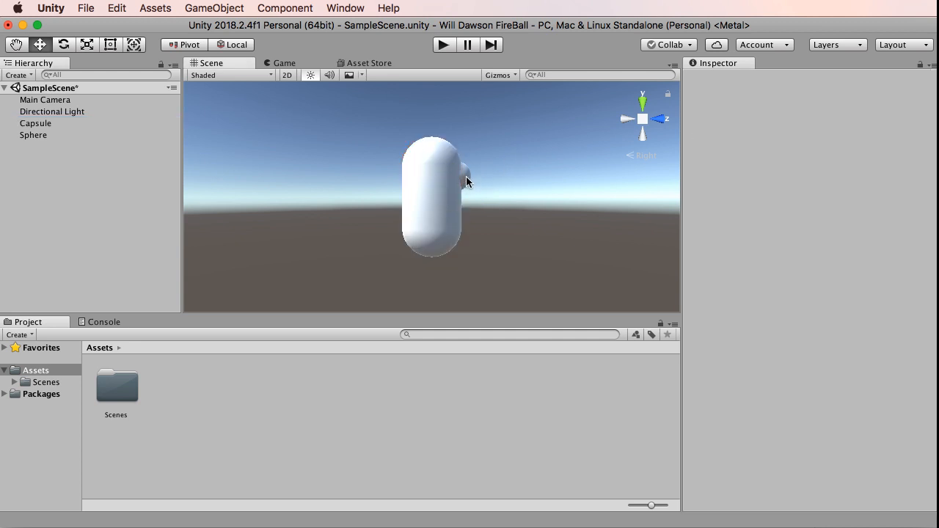
left_click(466, 176)
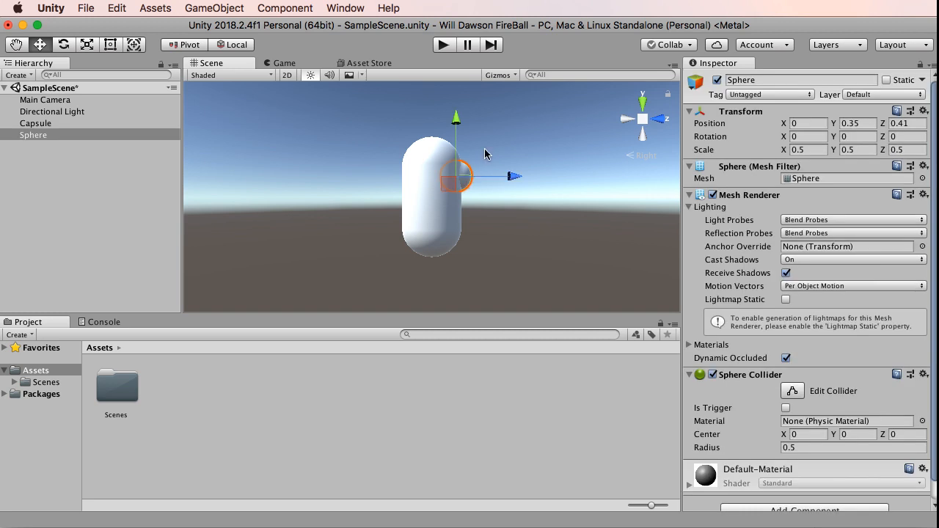
left_click(487, 153)
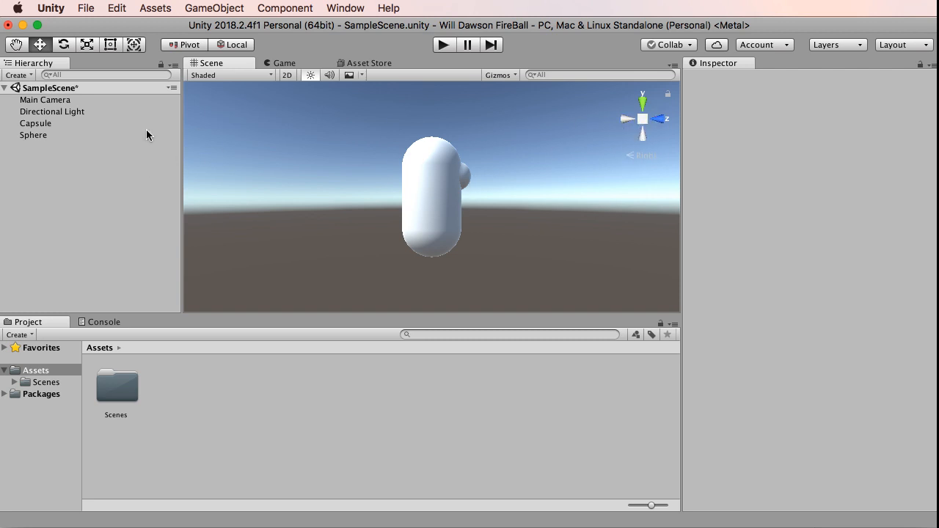
left_click(661, 119)
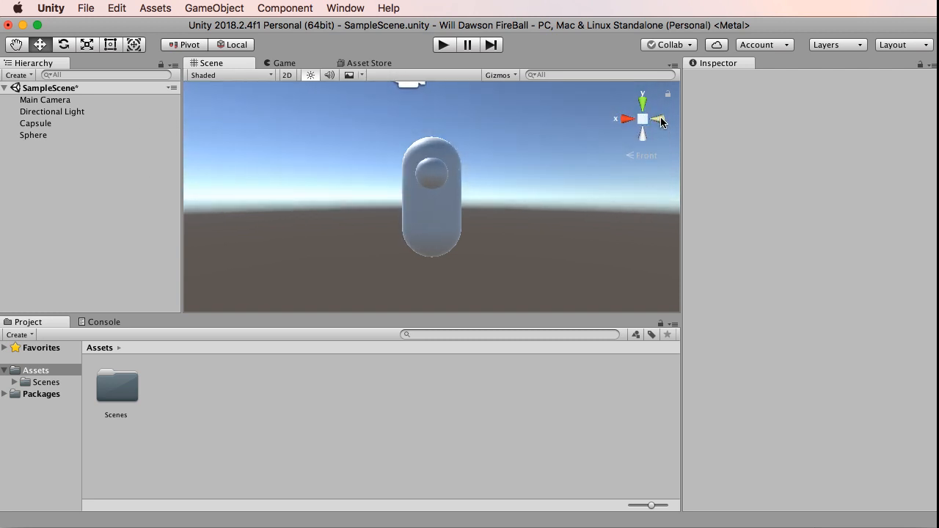
left_click(432, 177)
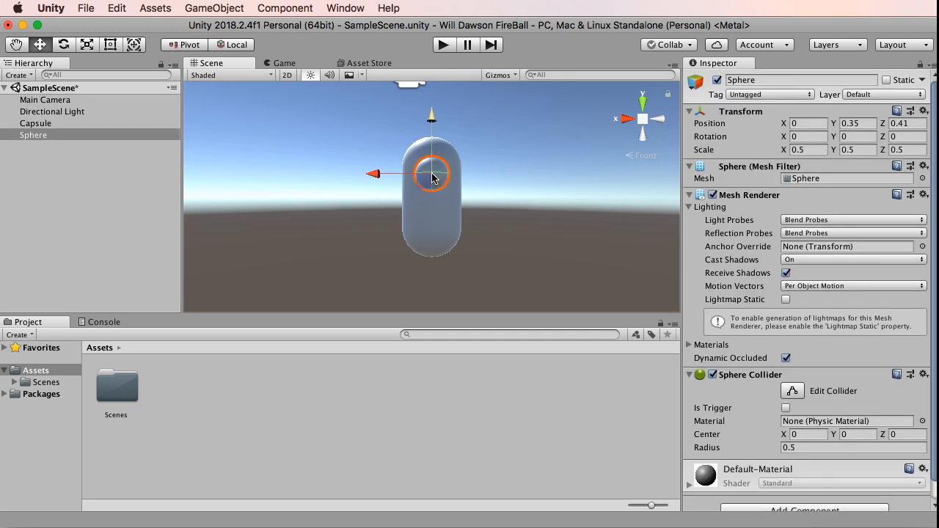
left_click(784, 126)
left_click_drag(784, 127, 794, 128)
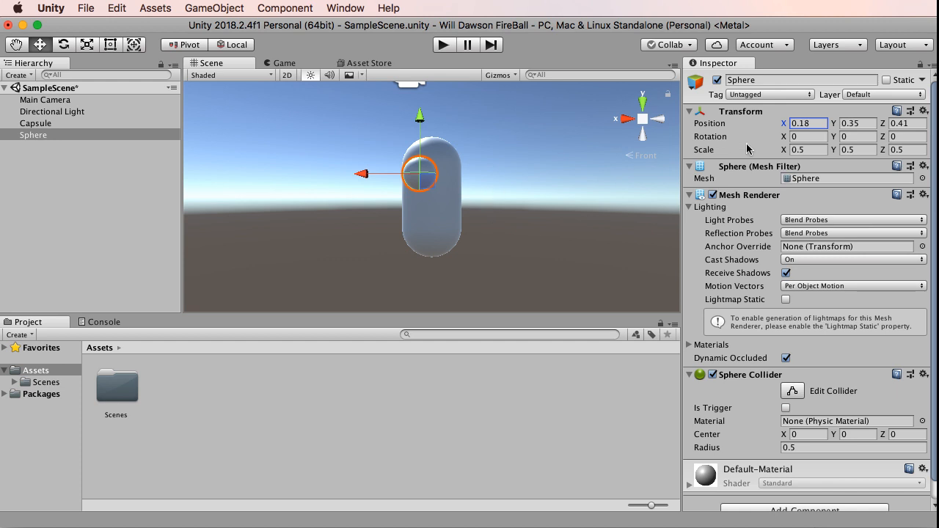
Push the sphere further into the capsule by setting its Z position to 0.32, and deselect it.
left_click(887, 125)
left_click_drag(888, 128, 885, 128)
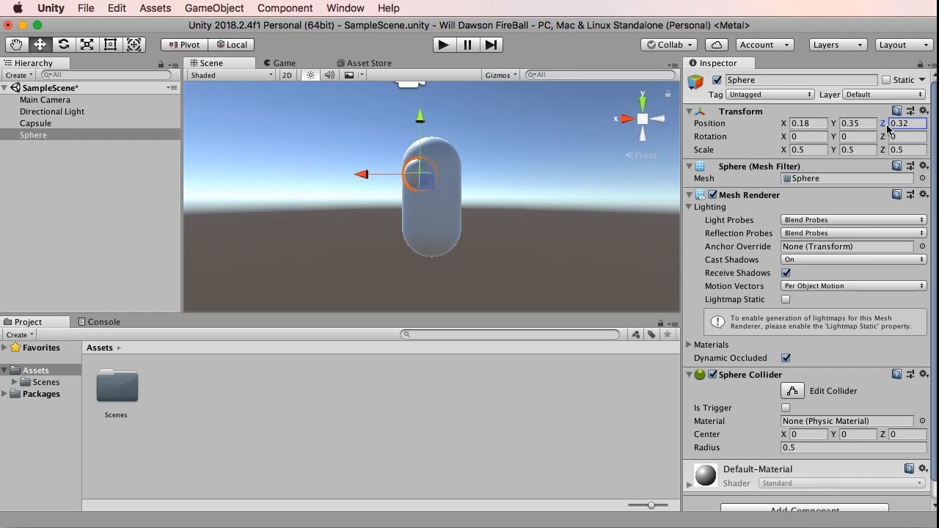
left_click_drag(886, 124, 890, 124)
left_click(527, 130)
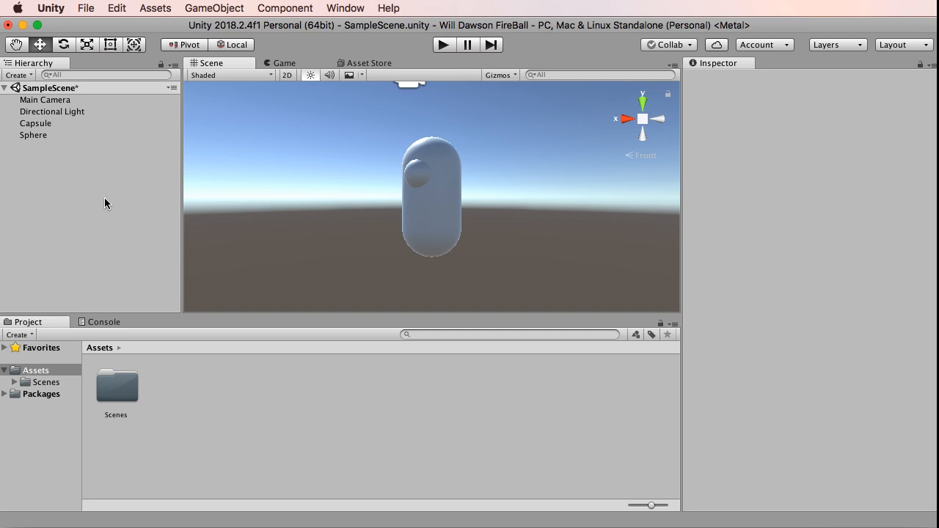
Duplicate the sphere in the scene hierarchy.
left_click(42, 137)
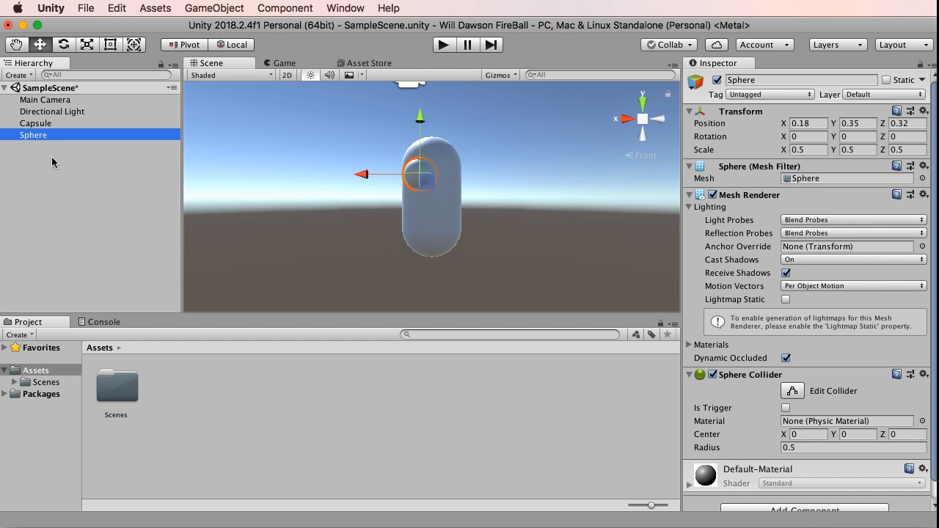
right_click(33, 138)
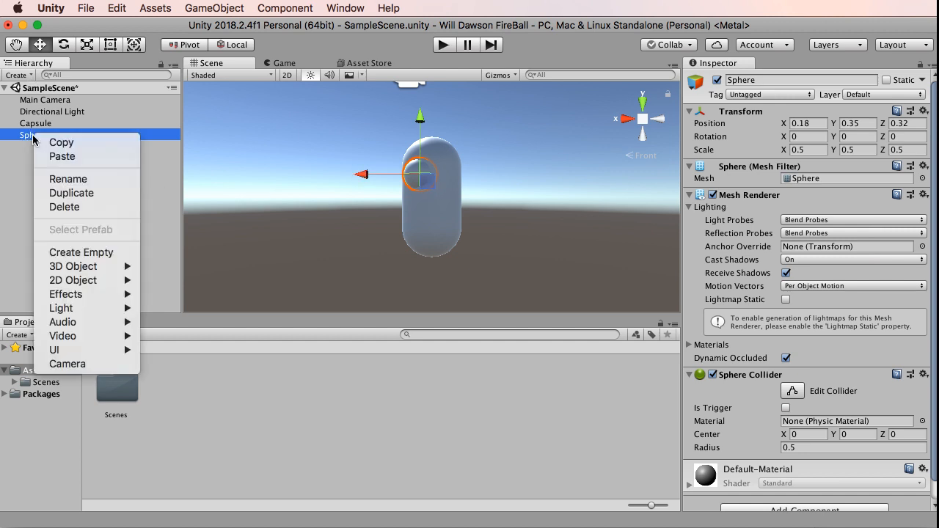
left_click(71, 193)
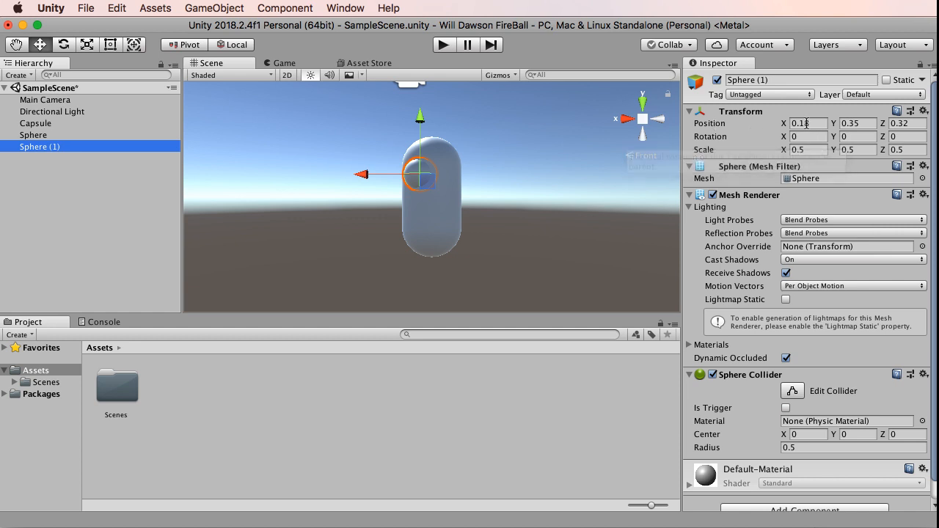
Set the duplicated sphere's X position to -0.18 so it mirrors the original across the capsule, and deselect it.
left_click(814, 123)
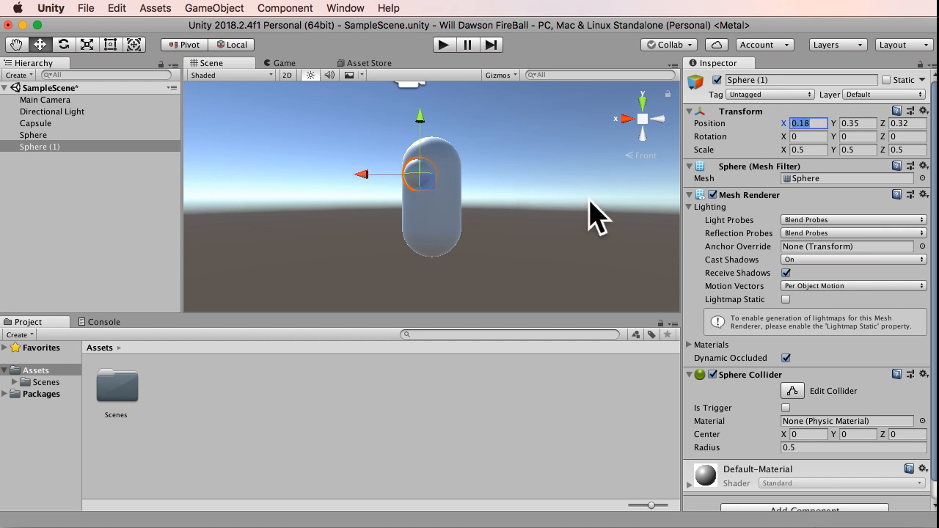
left_click(807, 125)
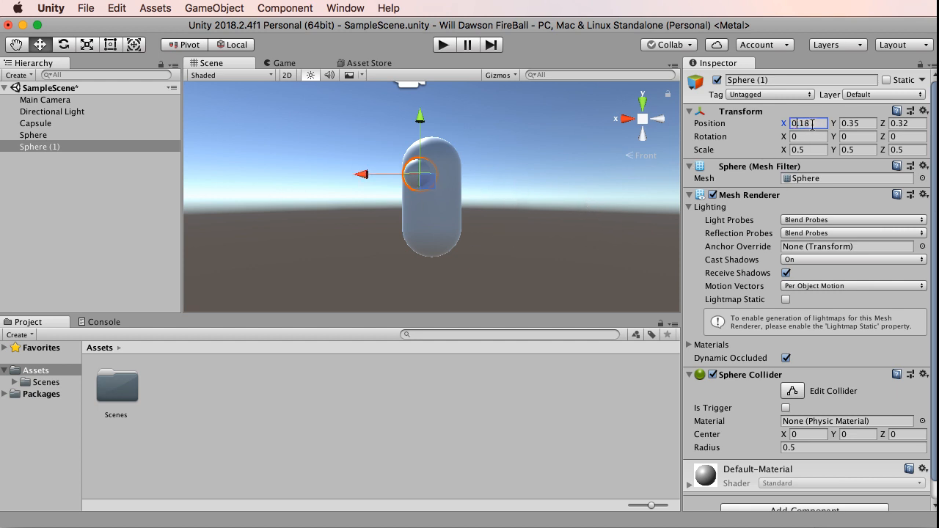
left_click_drag(791, 125, 811, 128)
left_click(793, 124)
type("-")
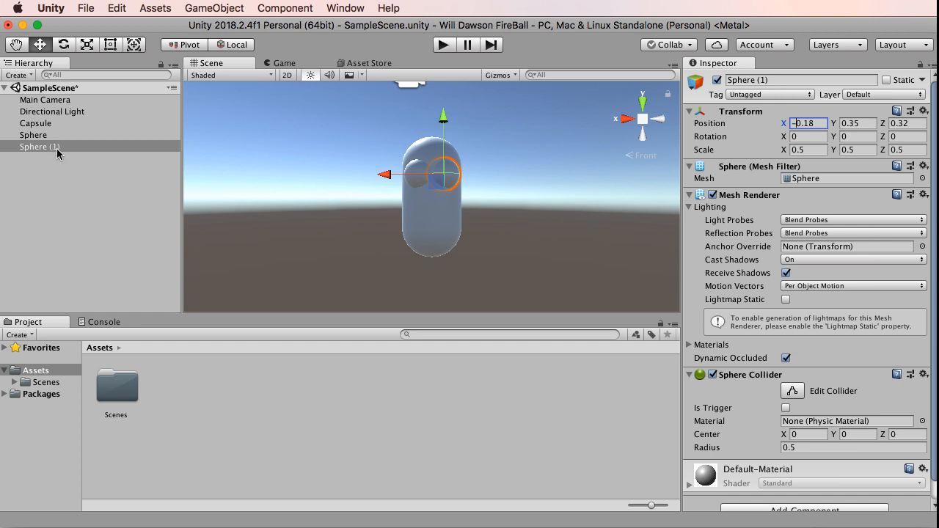
left_click(524, 153)
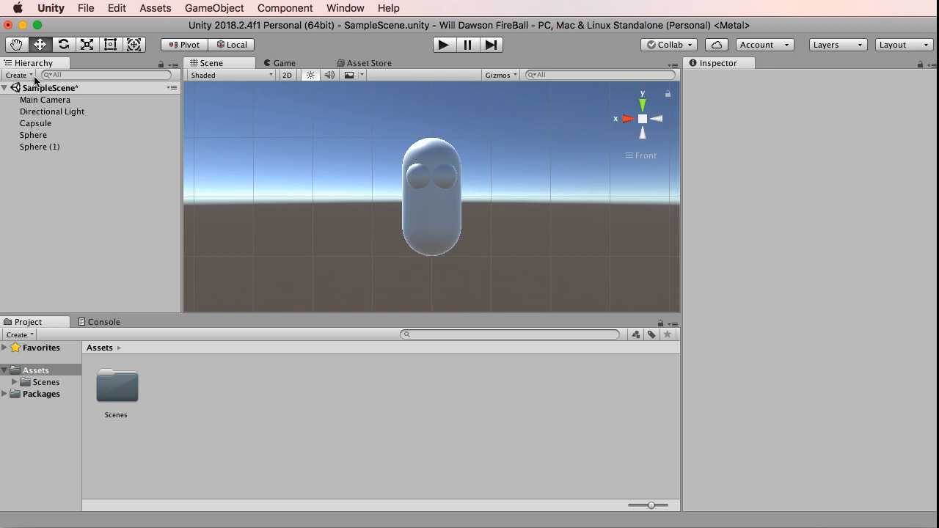
Select the capsule and the two spheres in turn to identify each by its hierarchy name.
left_click(36, 125)
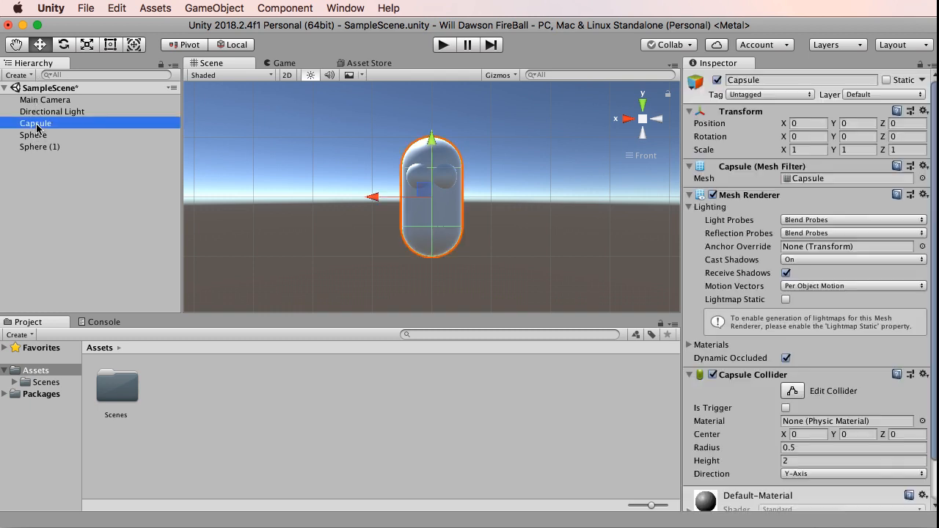
left_click(37, 136)
left_click(38, 147)
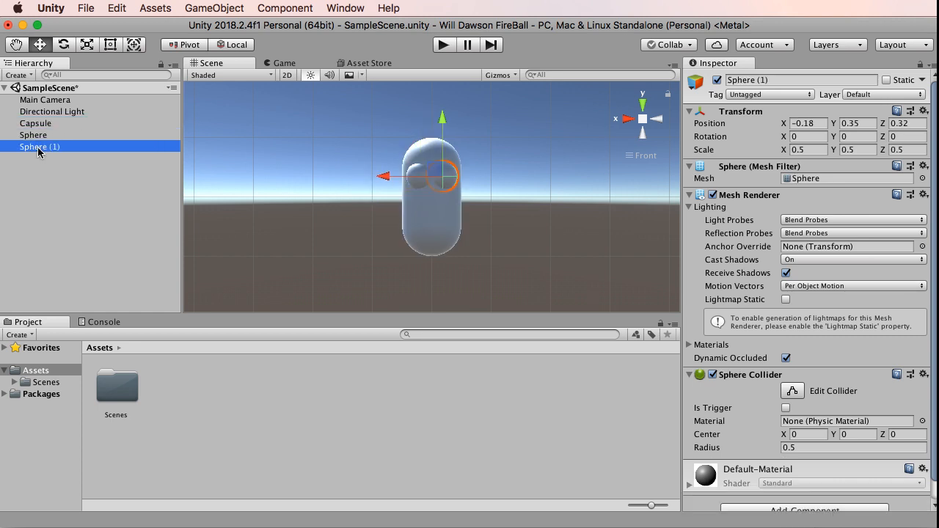
left_click(46, 196)
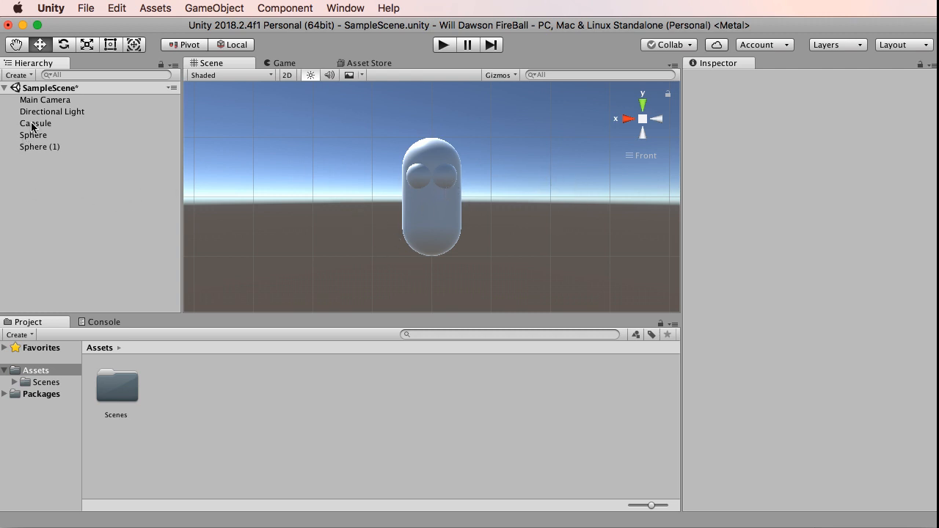
right_click(43, 170)
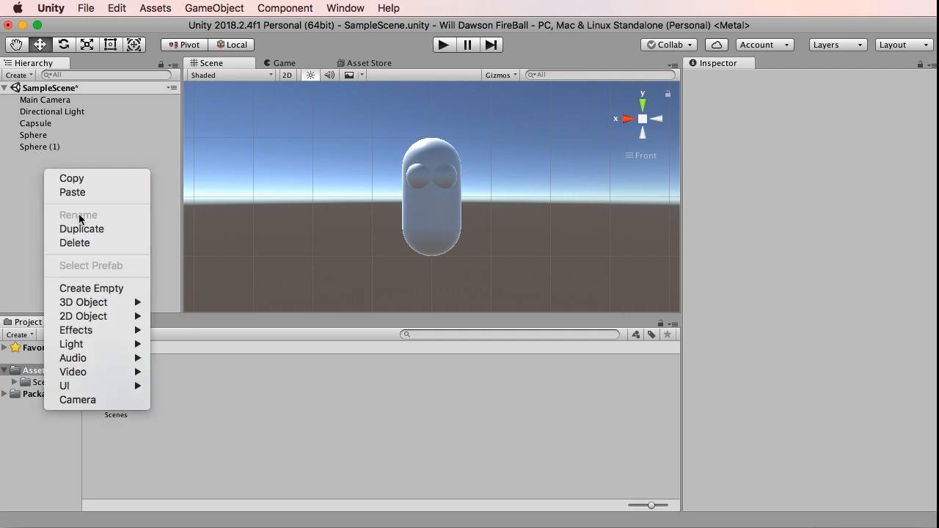
mouse_move(99, 303)
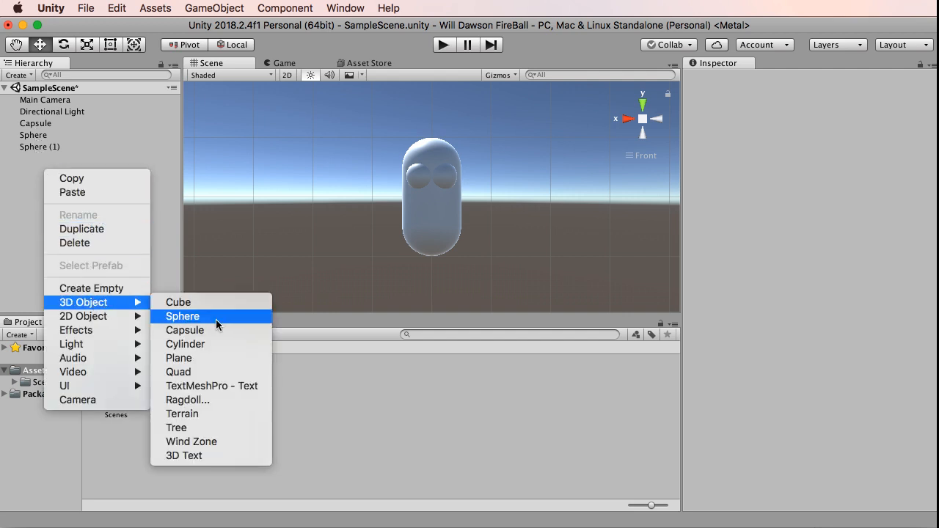
left_click(165, 181)
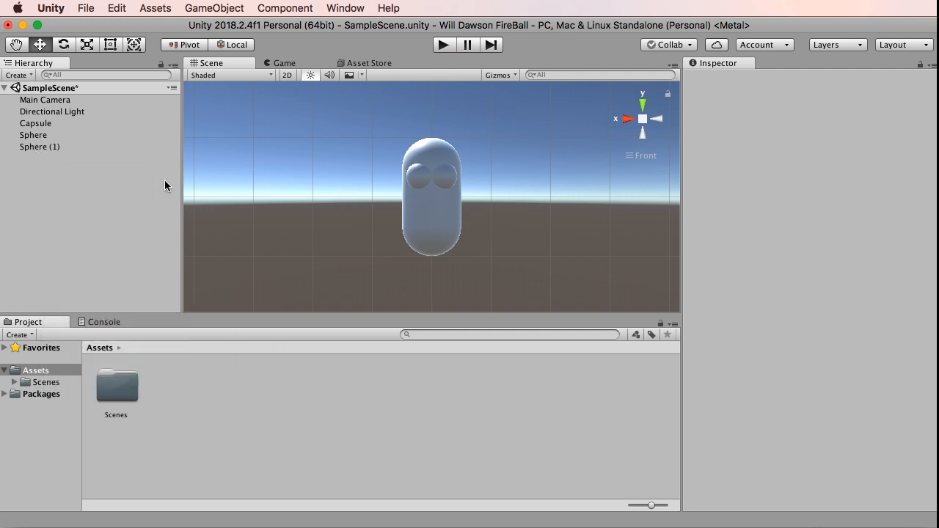
Rename the capsule object as Player.
left_click(36, 127)
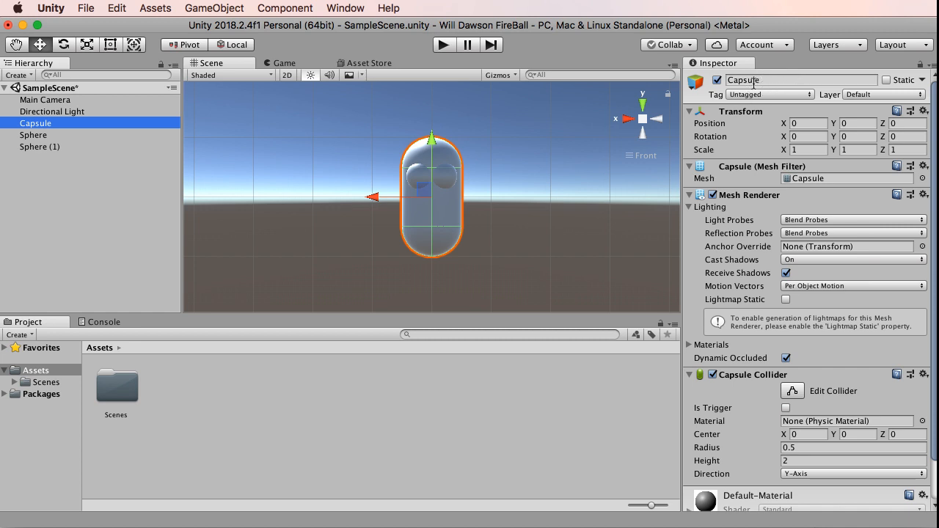
left_click(774, 80)
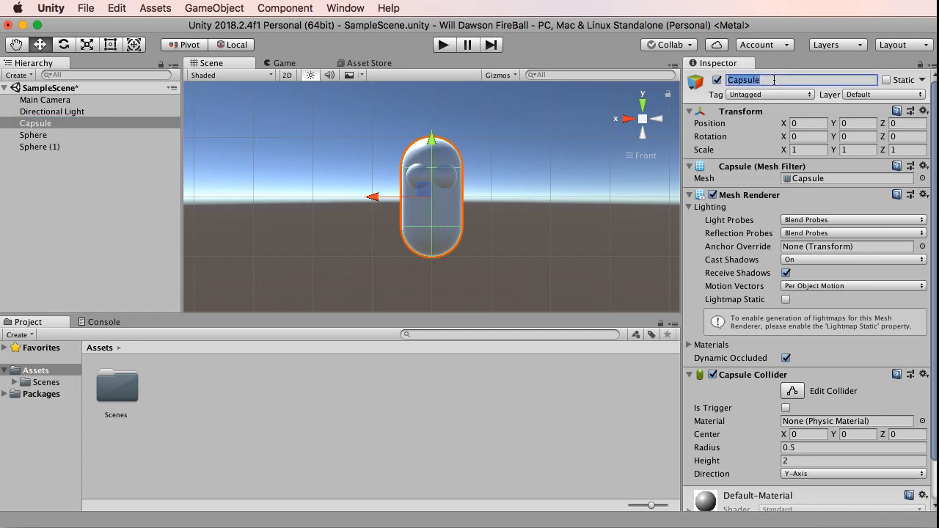
type("Player")
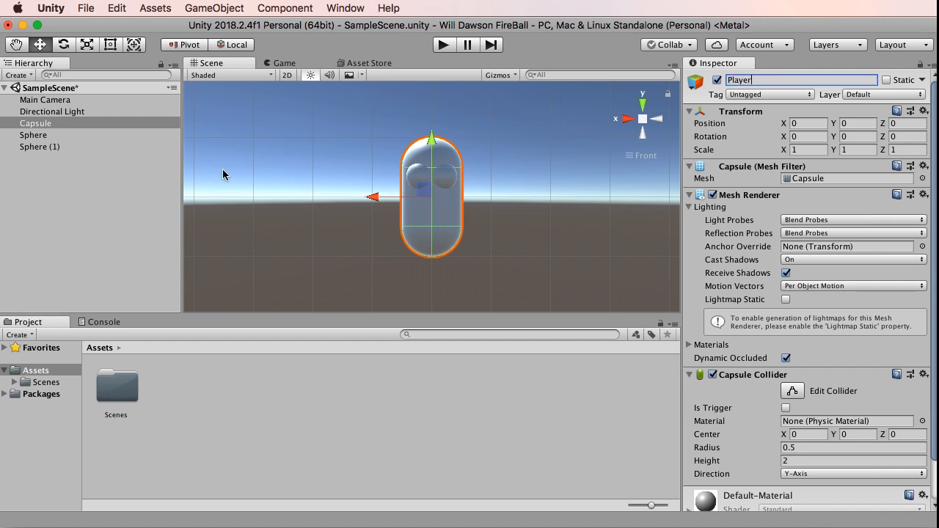
left_click(114, 237)
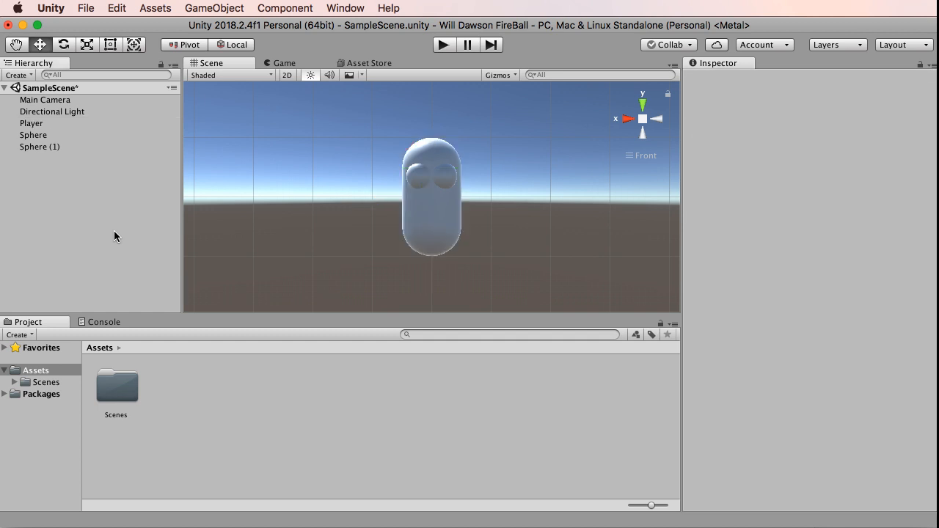
Rename the original sphere as Eye R.
left_click(34, 136)
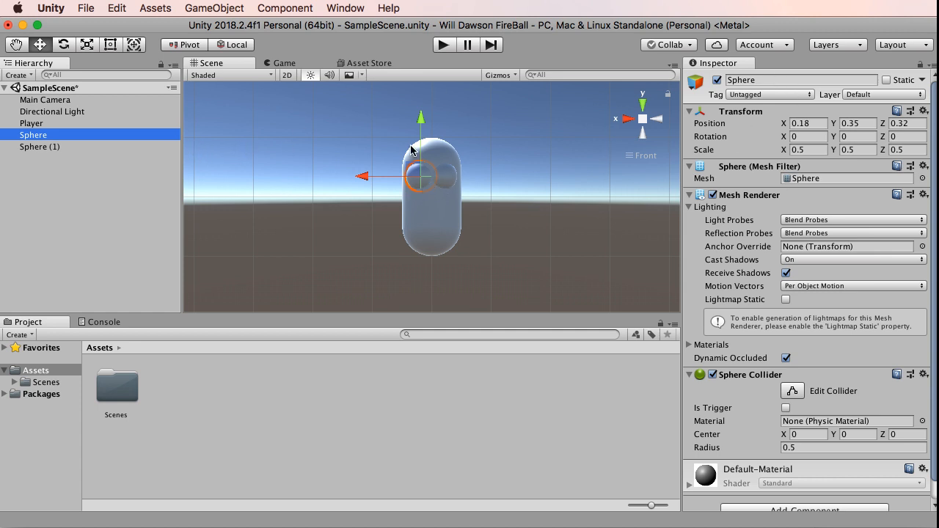
left_click(782, 79)
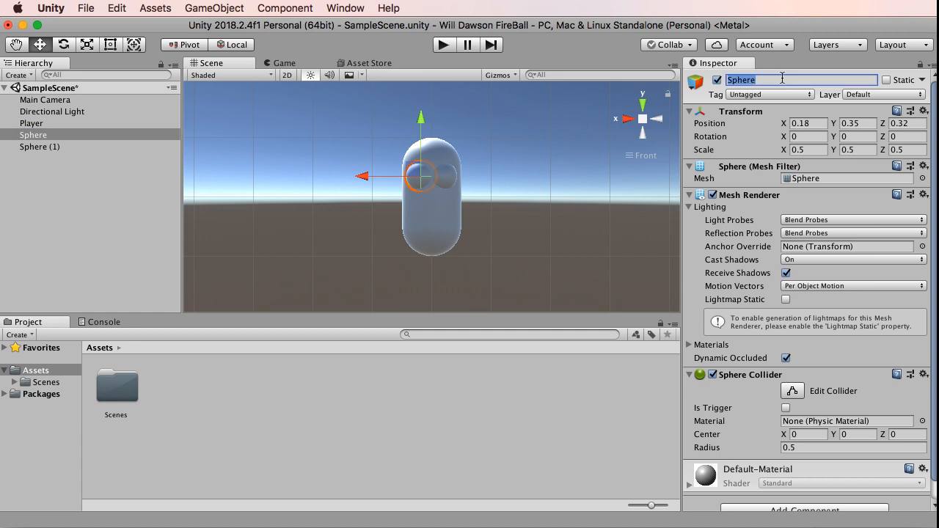
type("Eye R")
key("Return")
left_click(34, 148)
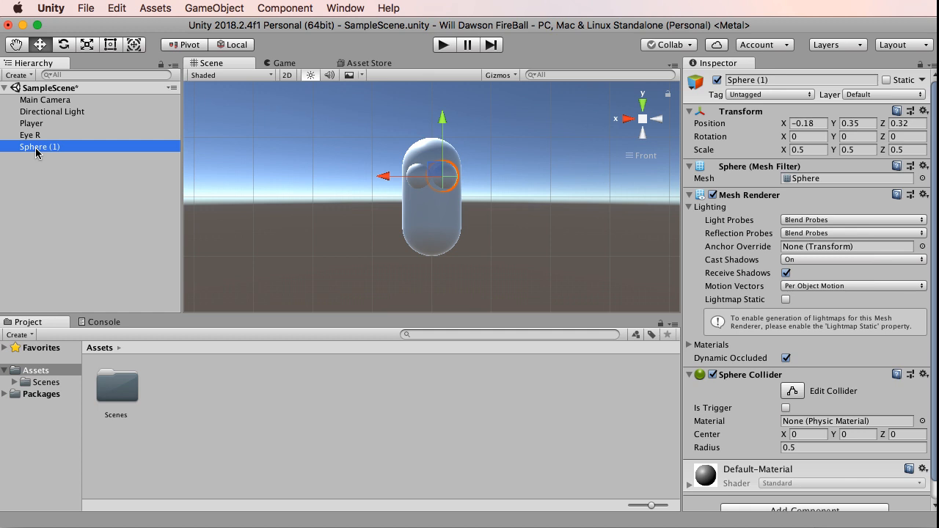
left_click(36, 149)
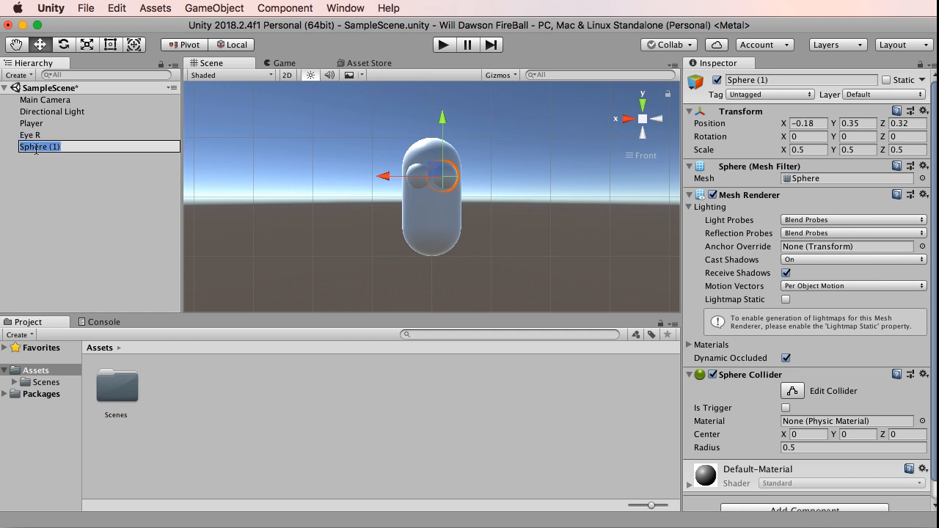
left_click(15, 208)
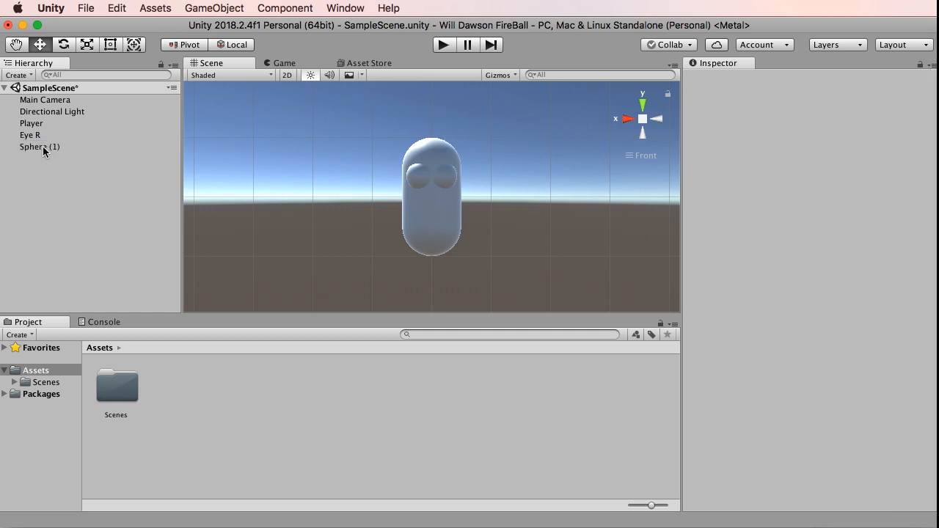
Rename the duplicated sphere as Eye L and clear the selection.
right_click(42, 151)
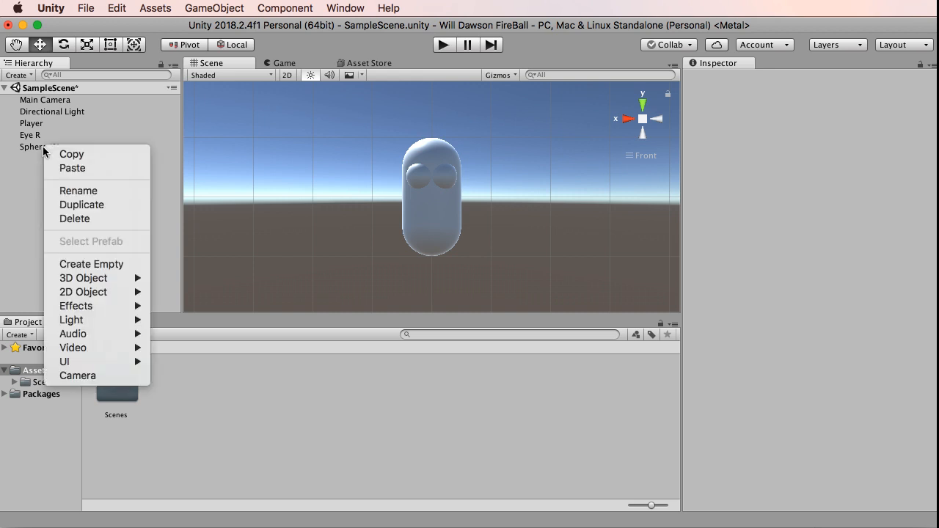
left_click(99, 191)
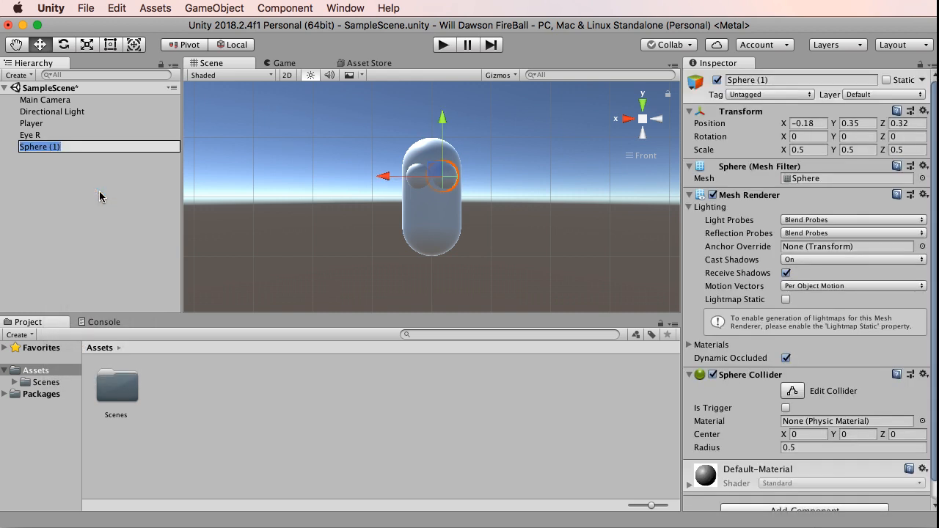
type("Eye L")
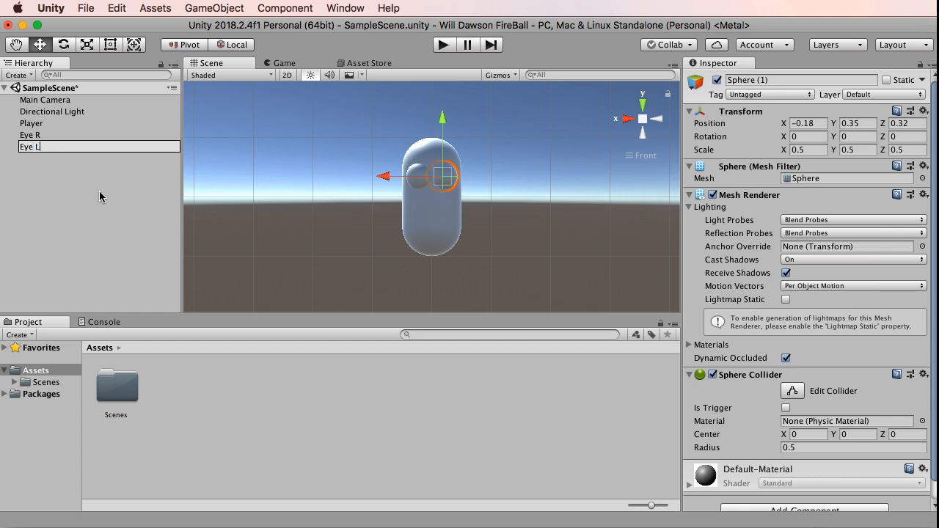
key("Return")
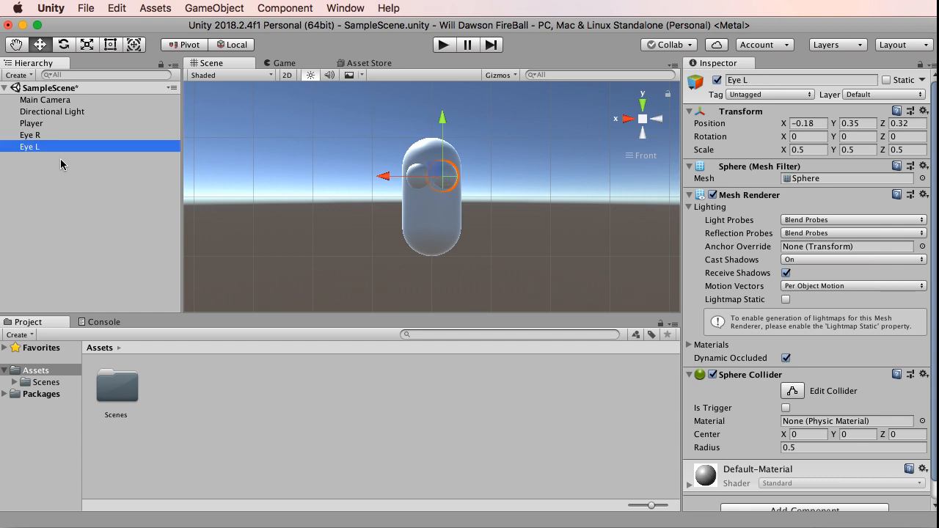
left_click(47, 177)
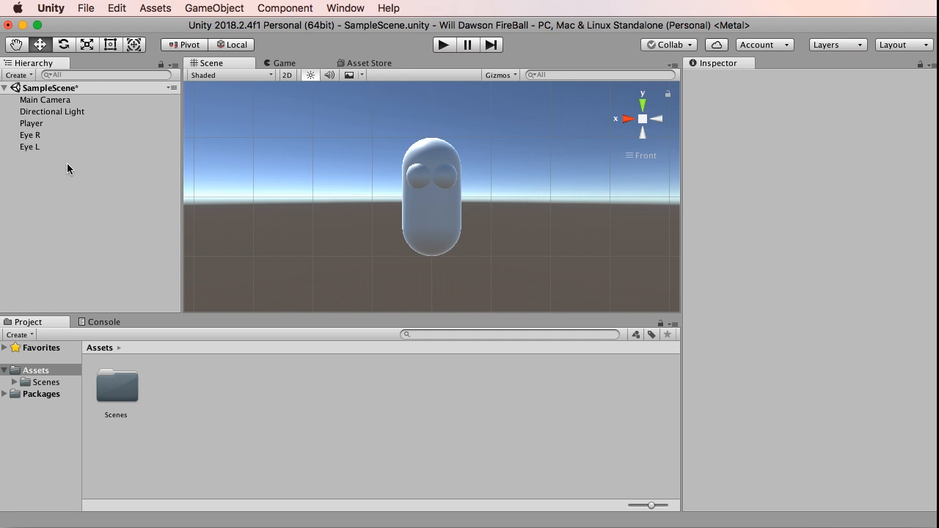
Move Player alone along Z to about -3.55 and view its placement relative to the unparented eyes.
left_click(40, 127)
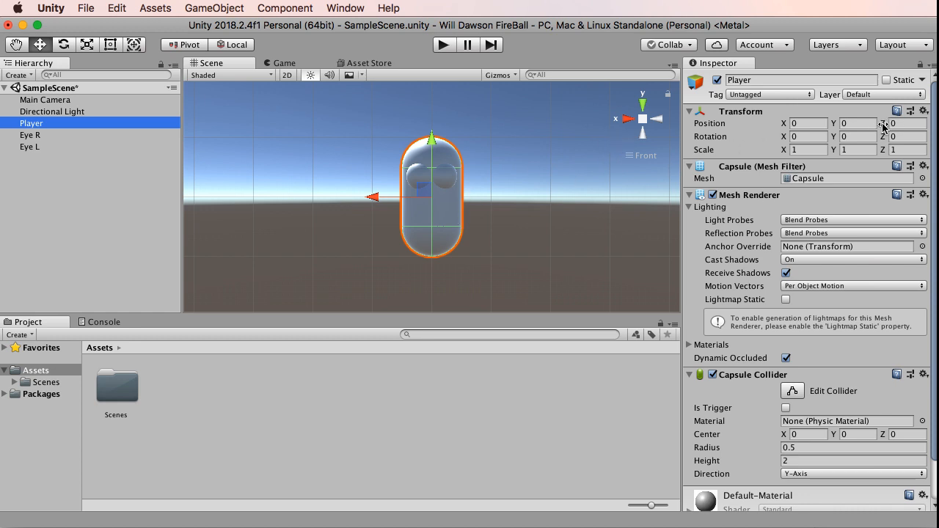
left_click_drag(883, 126, 810, 166)
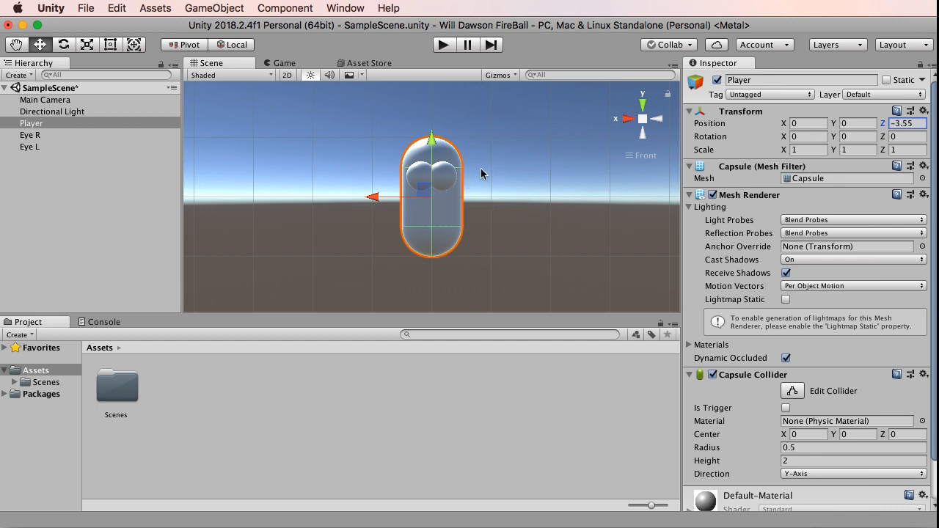
left_click_drag(489, 166, 495, 258, "alt")
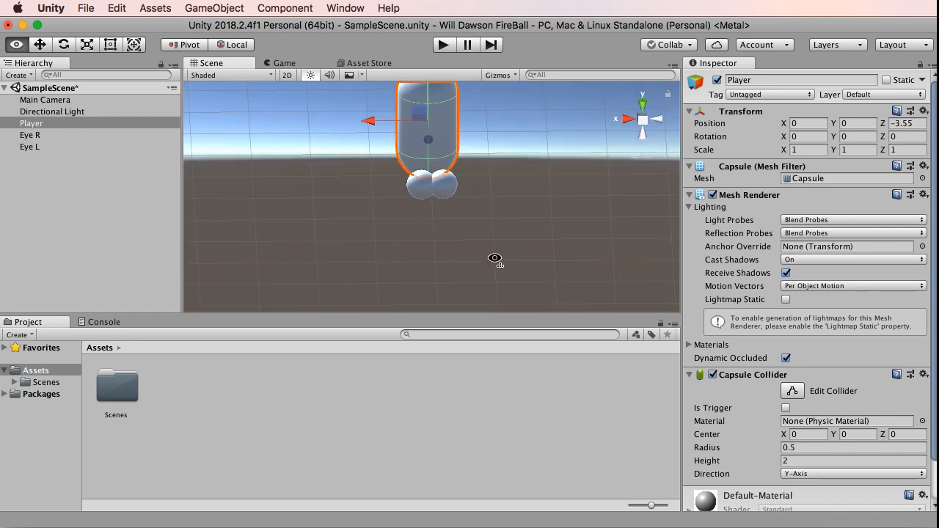
key("f")
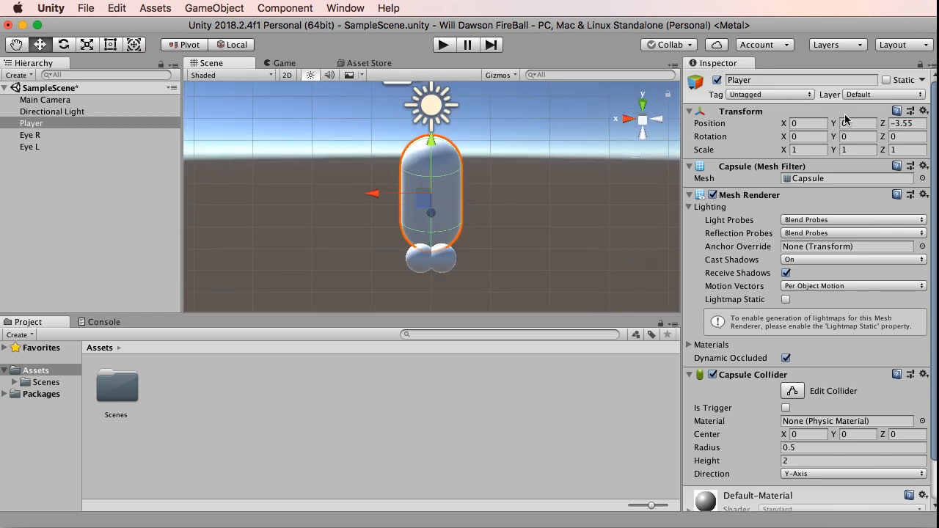
Set Player's Z position back to 0 and check its placement against the eyes.
left_click(899, 123)
type("0")
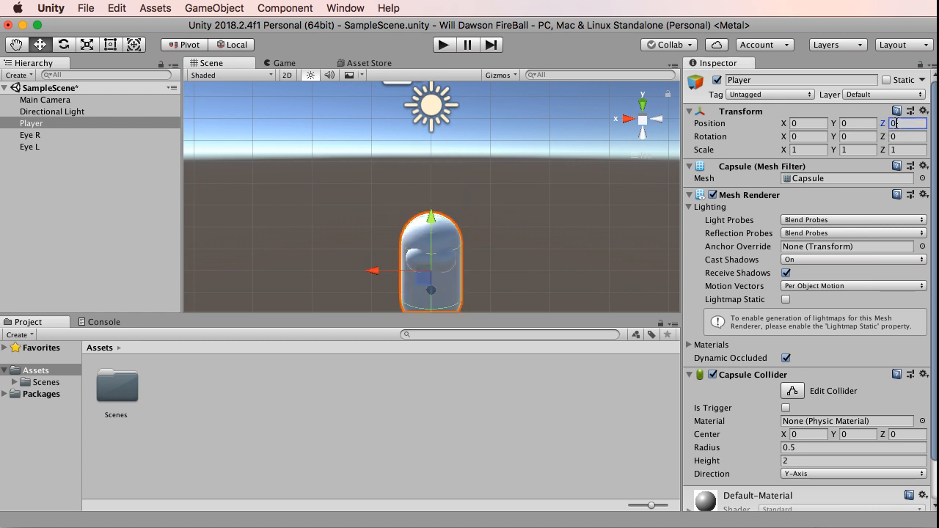
scroll(468, 273, "up", 2)
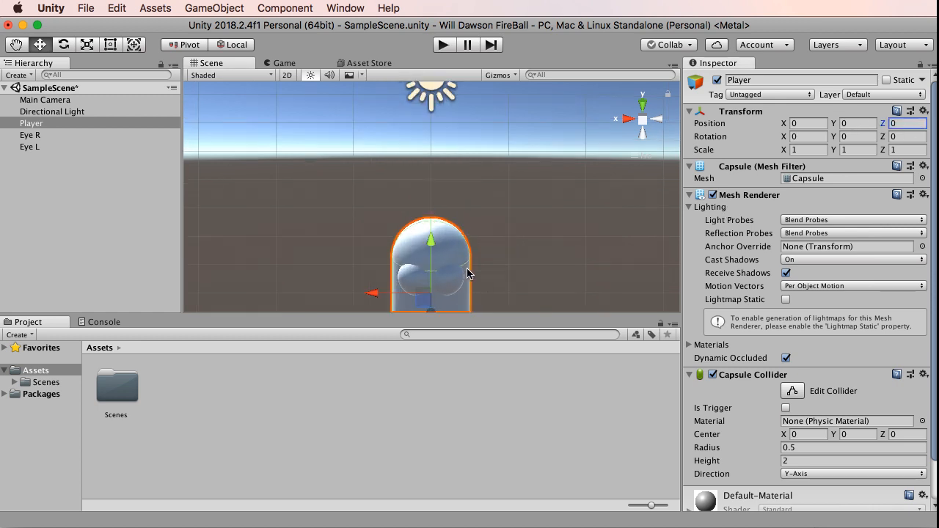
scroll(468, 273, "down", 4)
scroll(471, 225, "up", 2)
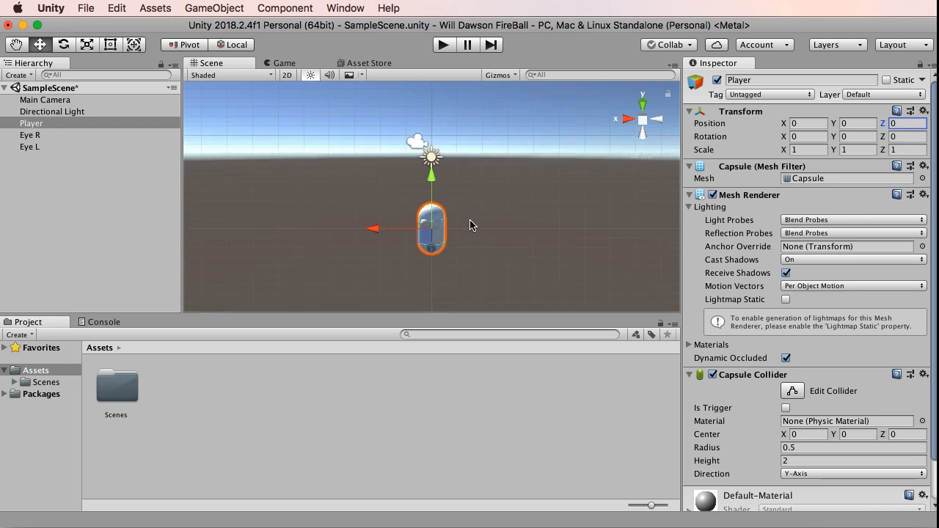
mouse_move(474, 229)
left_mouse_down("alt")
mouse_move(458, 259)
mouse_move(478, 240)
left_mouse_up("alt")
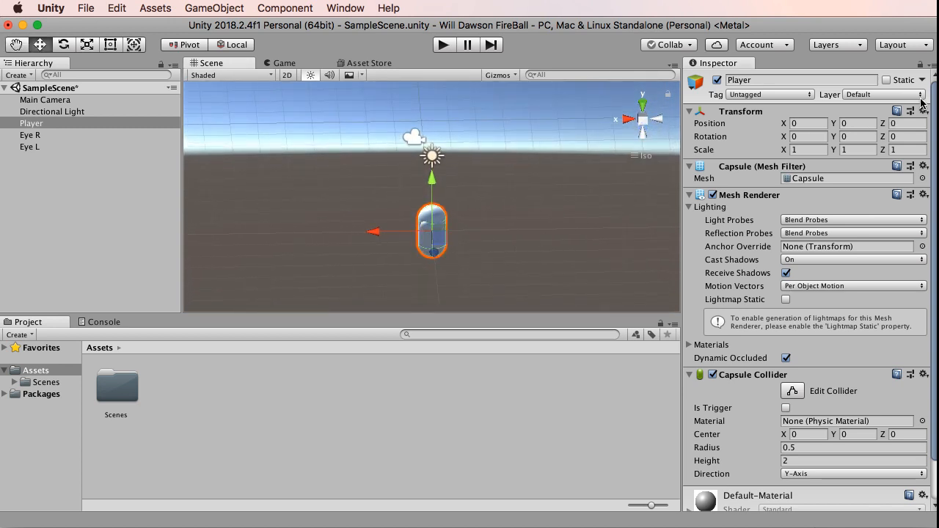
mouse_move(886, 127)
left_mouse_down()
mouse_move(933, 127)
mouse_move(878, 126)
mouse_move(897, 124)
left_mouse_up()
Make Eye R a child of Player in the hierarchy.
left_click(107, 238)
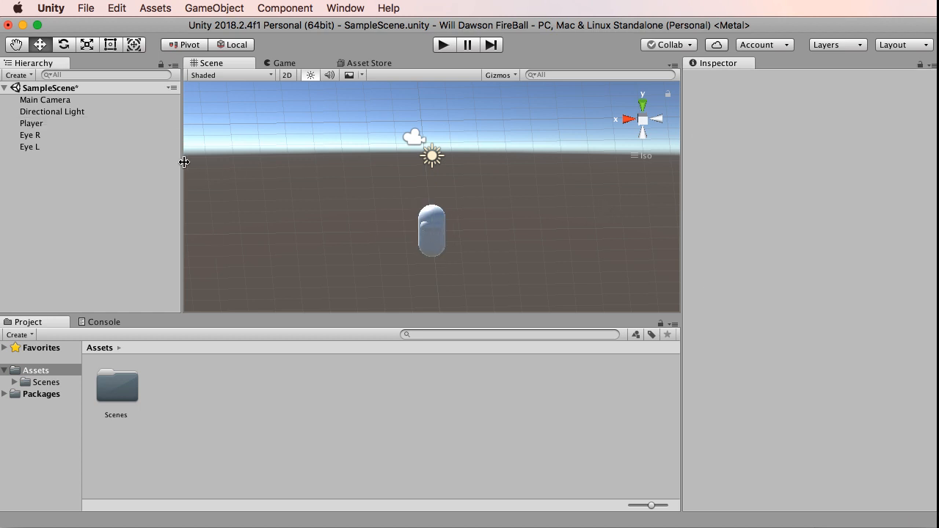
left_click(28, 138)
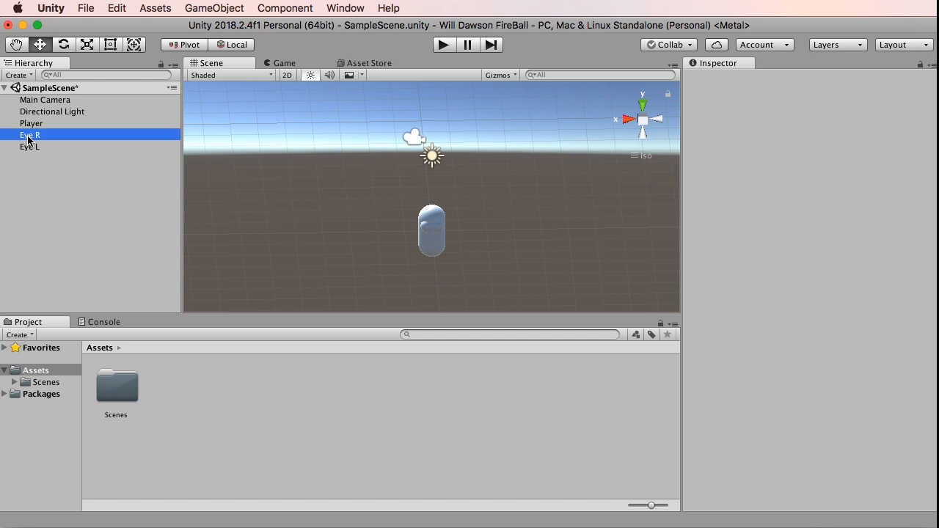
left_click_drag(28, 138, 33, 127)
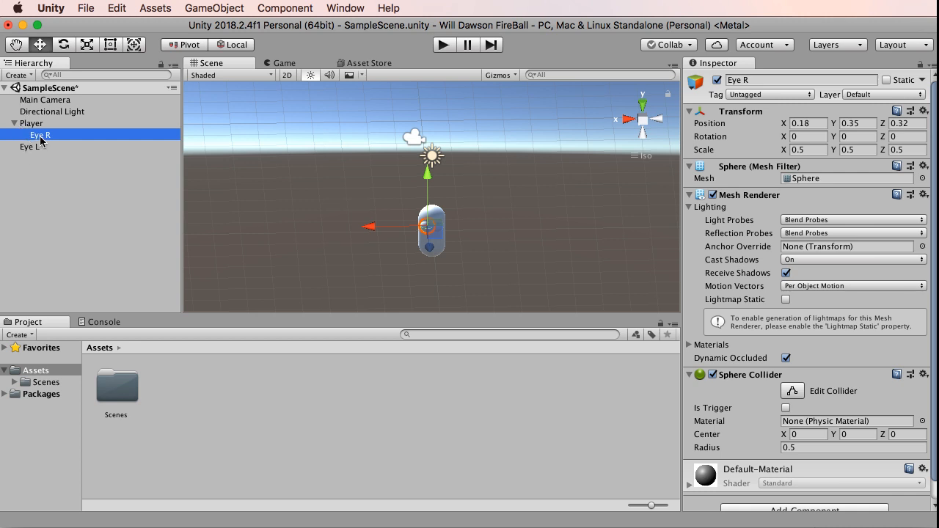
Collapse and expand Player in the hierarchy to examine how its child object is nested.
left_click(14, 124)
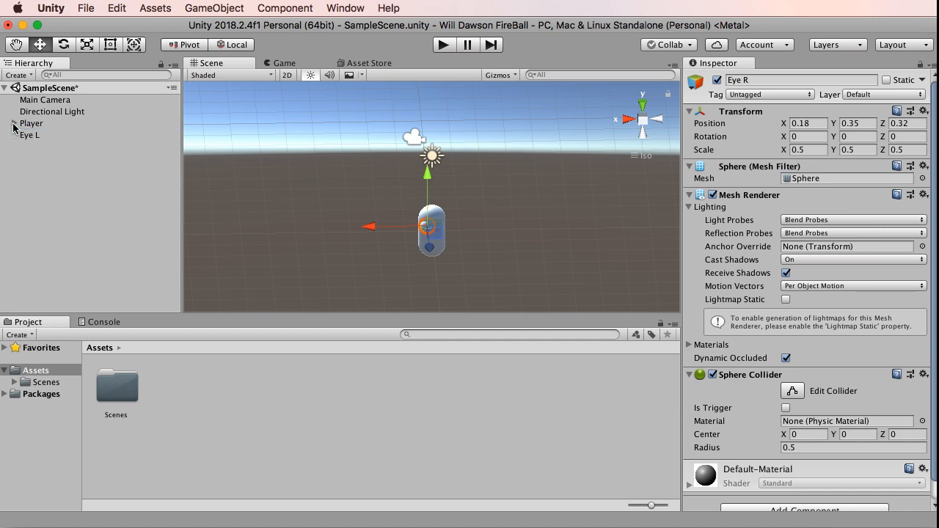
left_click(14, 124)
left_click(14, 124)
left_click(14, 124)
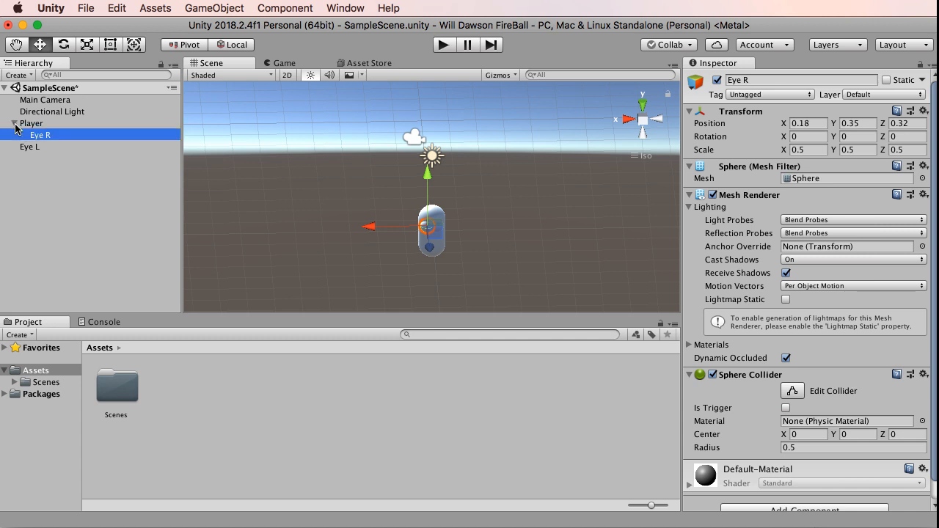
left_click(15, 124)
left_click(14, 124)
left_click(15, 124)
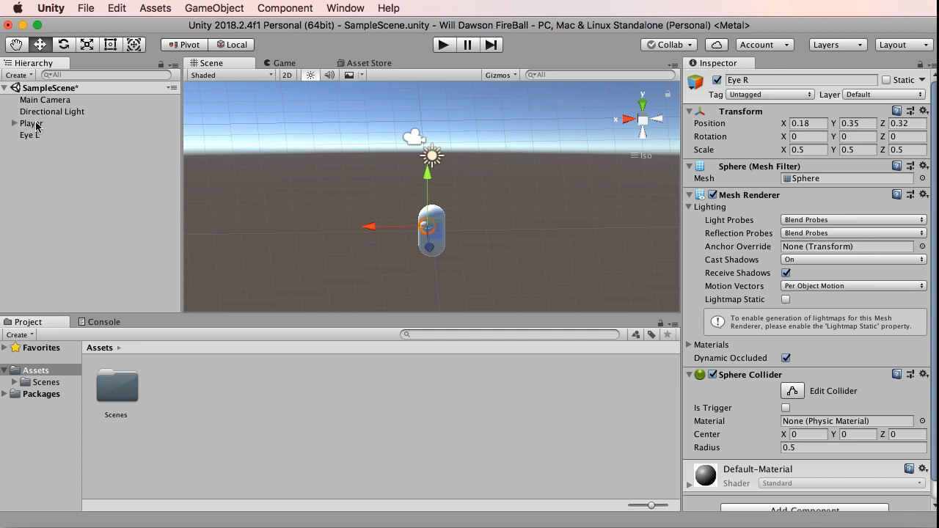
Expand Player in the hierarchy and make Eye L its child alongside Eye R.
left_click(16, 124)
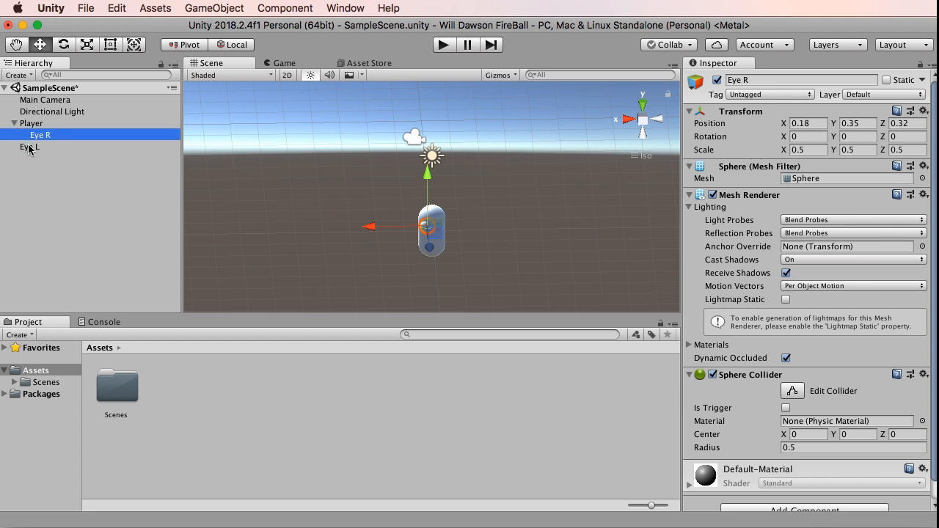
left_click_drag(31, 150, 30, 124)
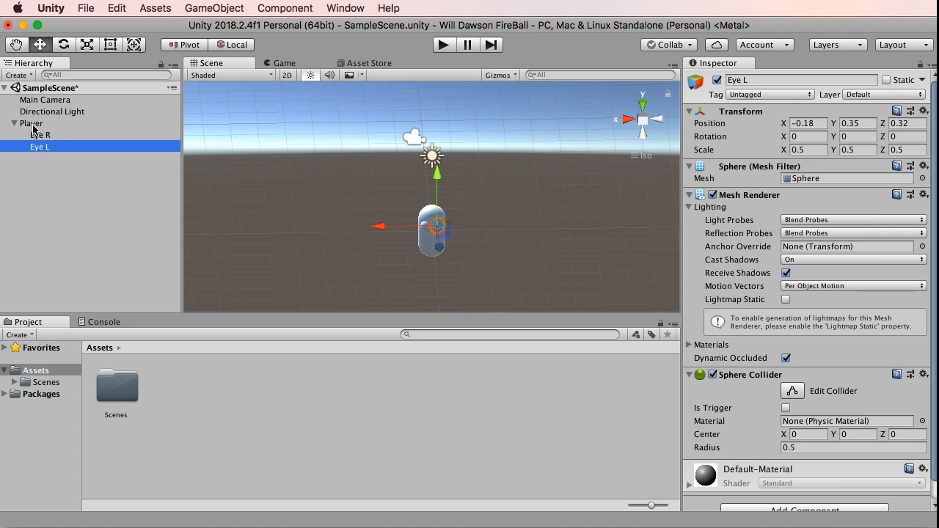
Shift Player along Z to test how the parented eyes follow, and reset its Z position to 0.
left_click(33, 126)
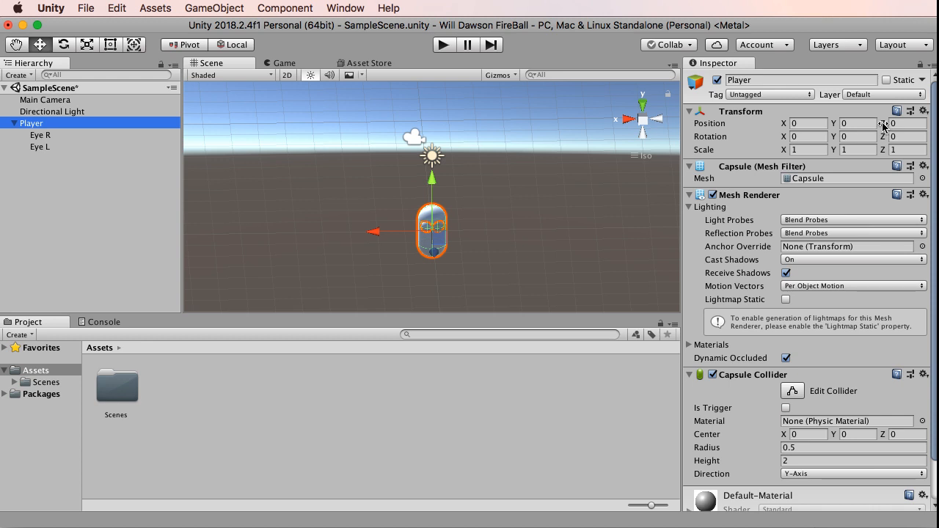
mouse_move(884, 126)
left_mouse_down()
mouse_move(936, 126)
mouse_move(754, 132)
mouse_move(923, 127)
mouse_move(888, 127)
left_mouse_up()
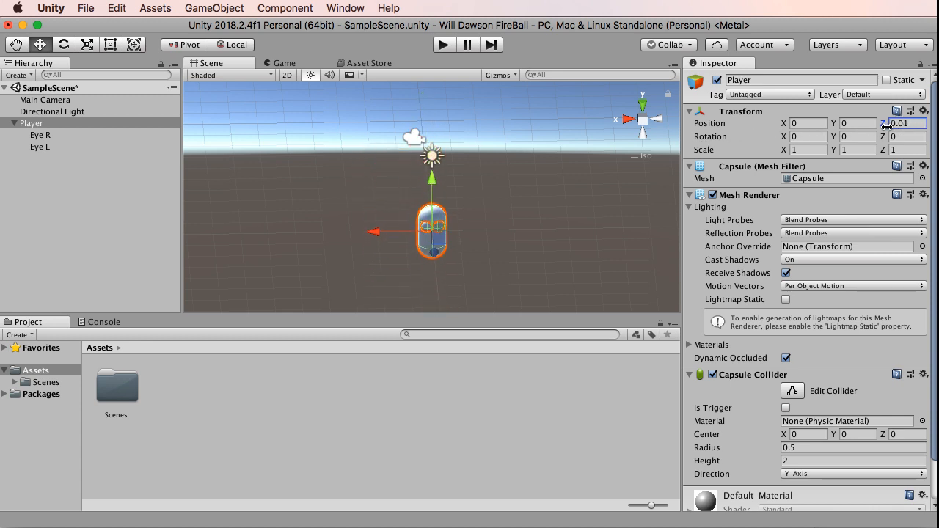
left_click(906, 124)
type("0")
Inspect Eye R's position as a child of Player, clear the selection and view the character from the side.
left_click(39, 137)
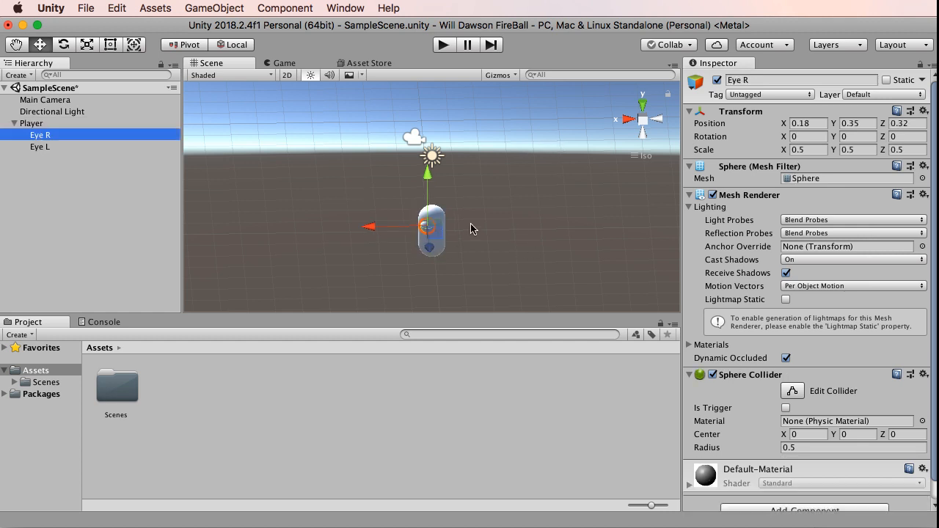
left_click(473, 180)
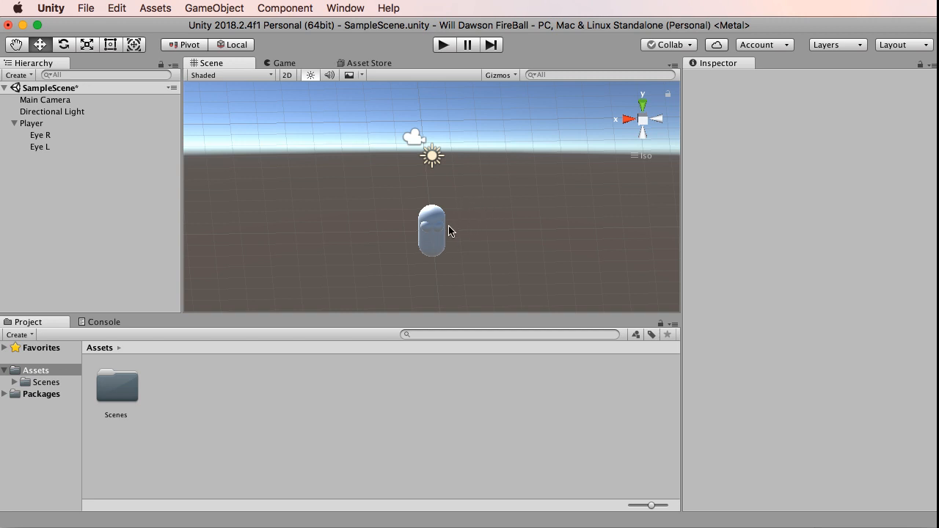
left_click_drag(477, 183, 733, 155, "alt")
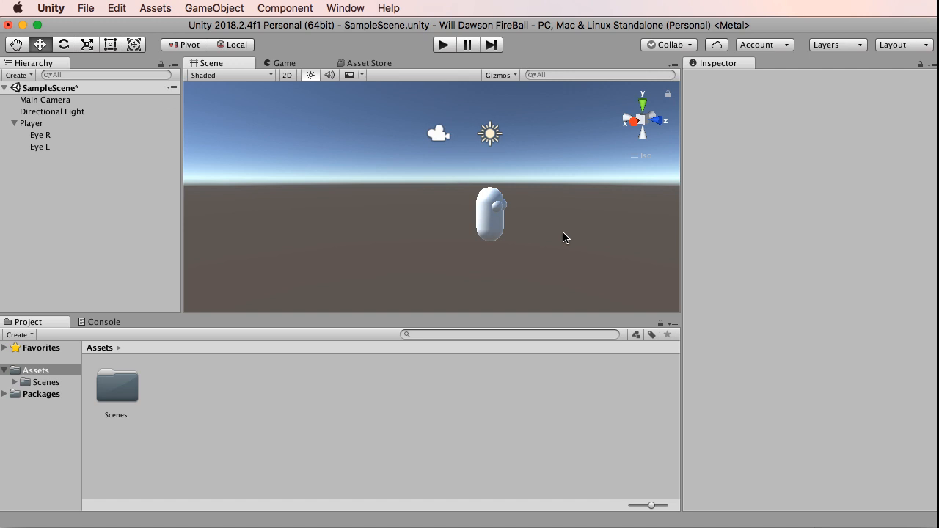